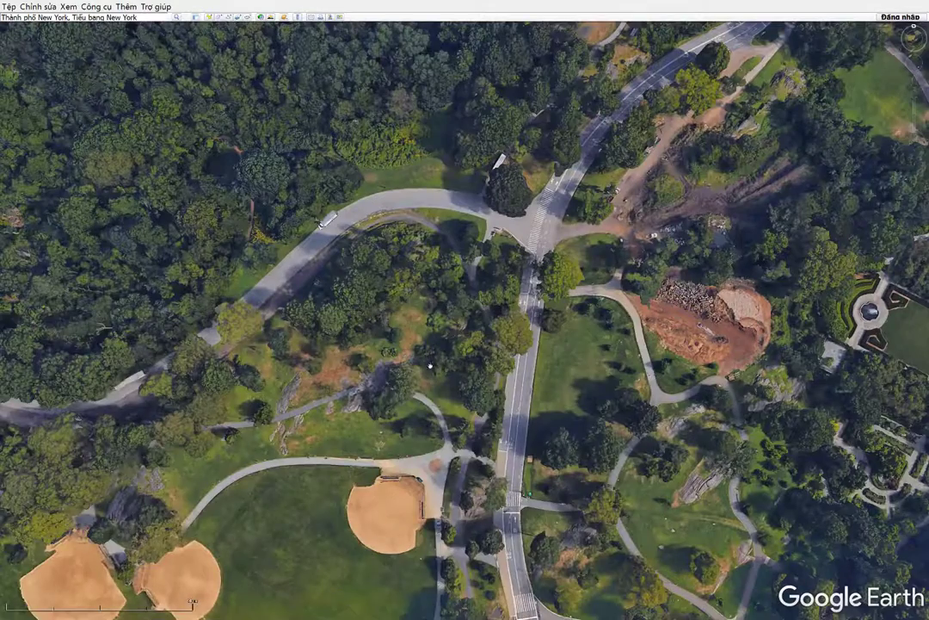
Zoom Google Earth to tree level over Central Park's woodland, screenshot it, and dismiss the notification
scroll(362, 308, down, 5)
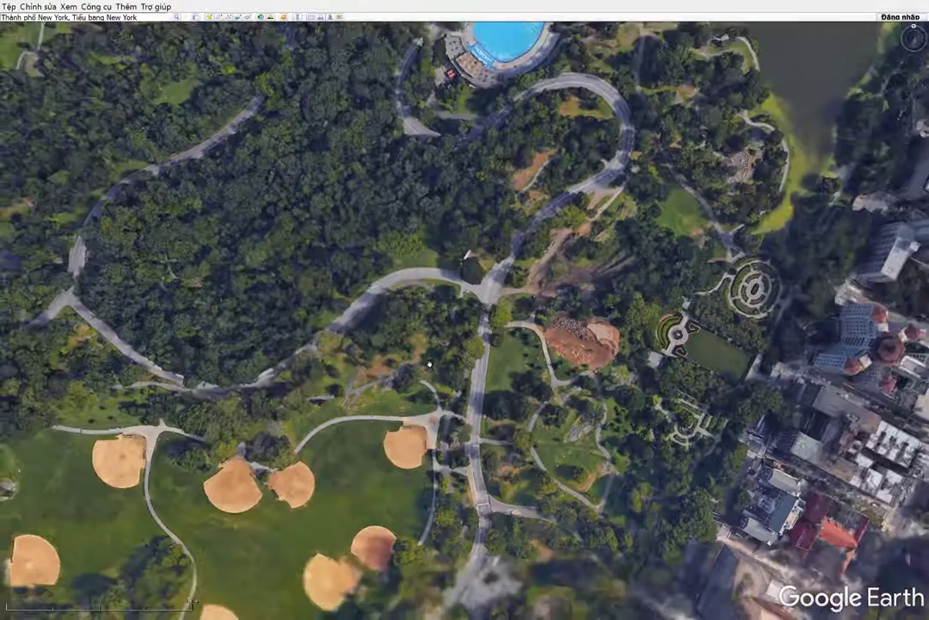
scroll(500, 400, down, 2)
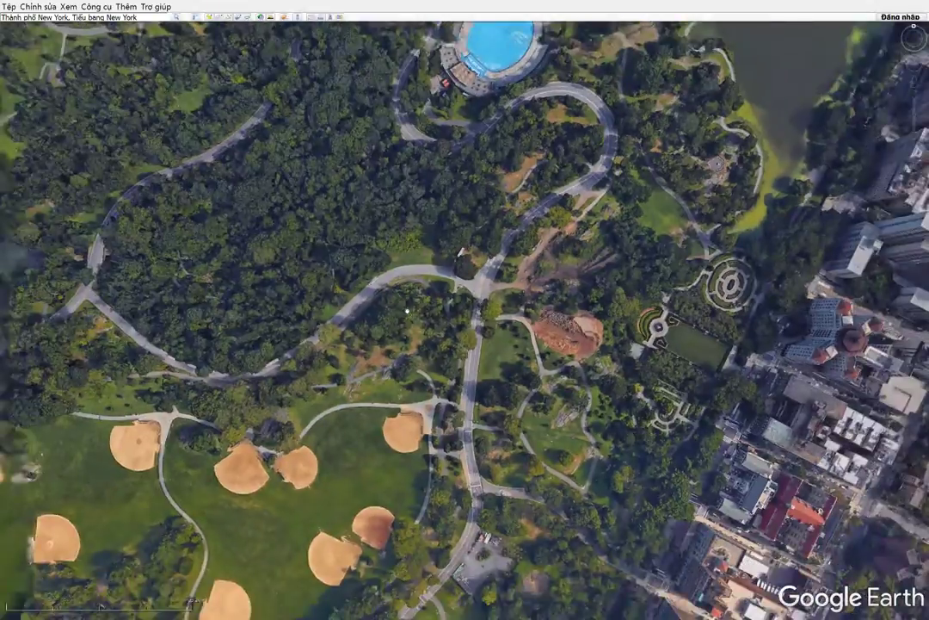
scroll(499, 400, down, 5)
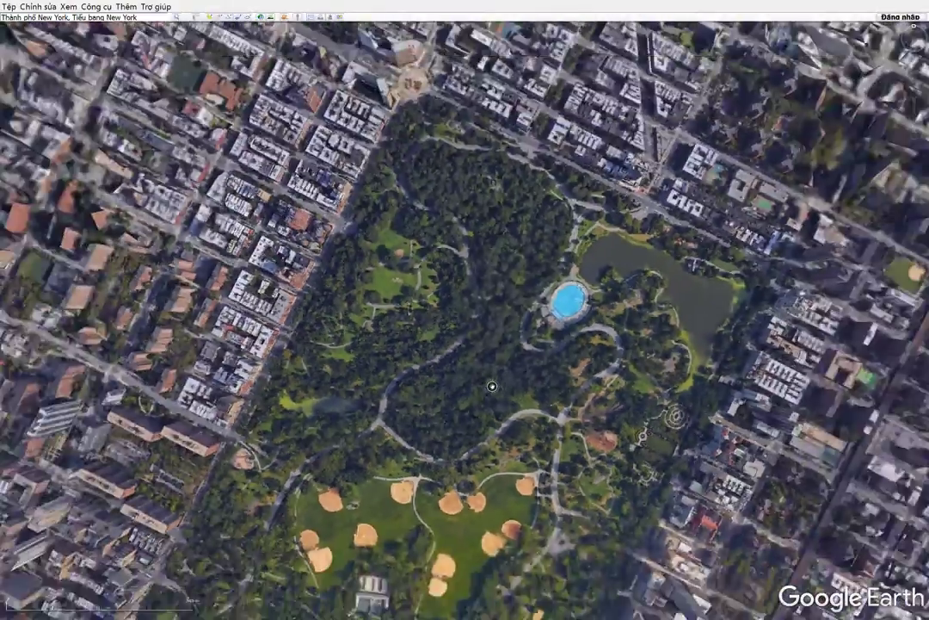
scroll(492, 385, down, 5)
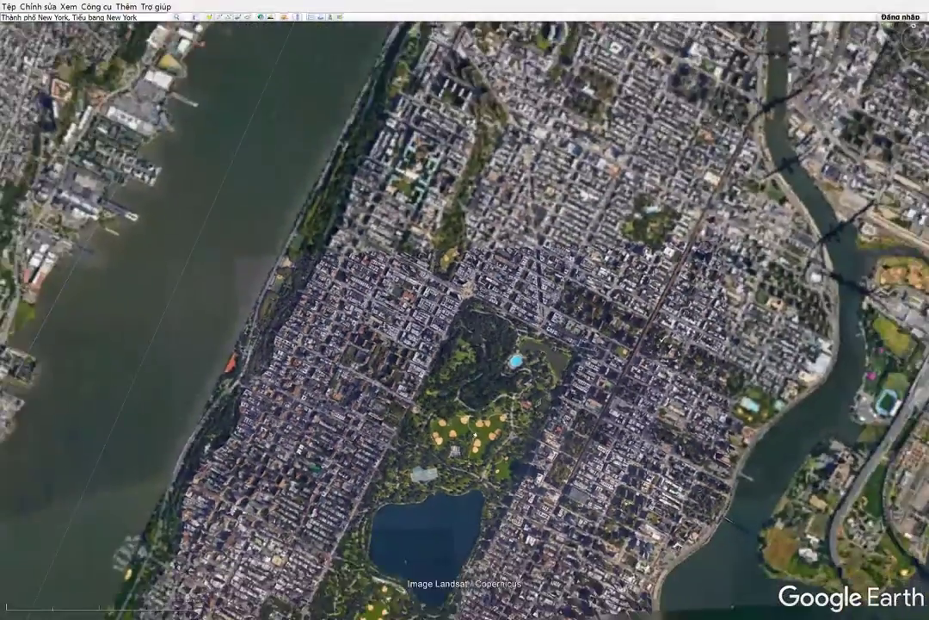
scroll(495, 318, down, 3)
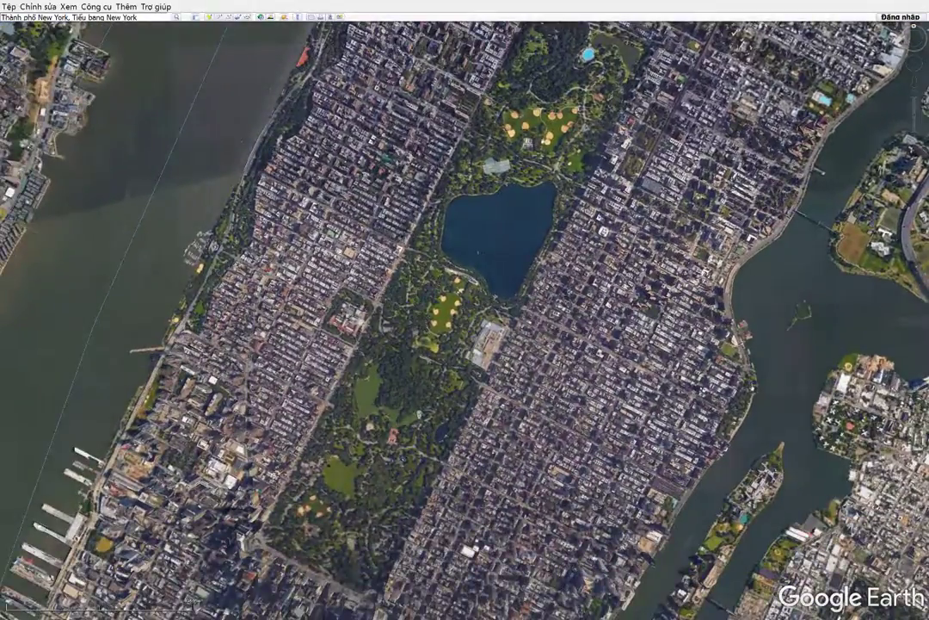
scroll(440, 326, up, 2)
scroll(440, 326, up, 2)
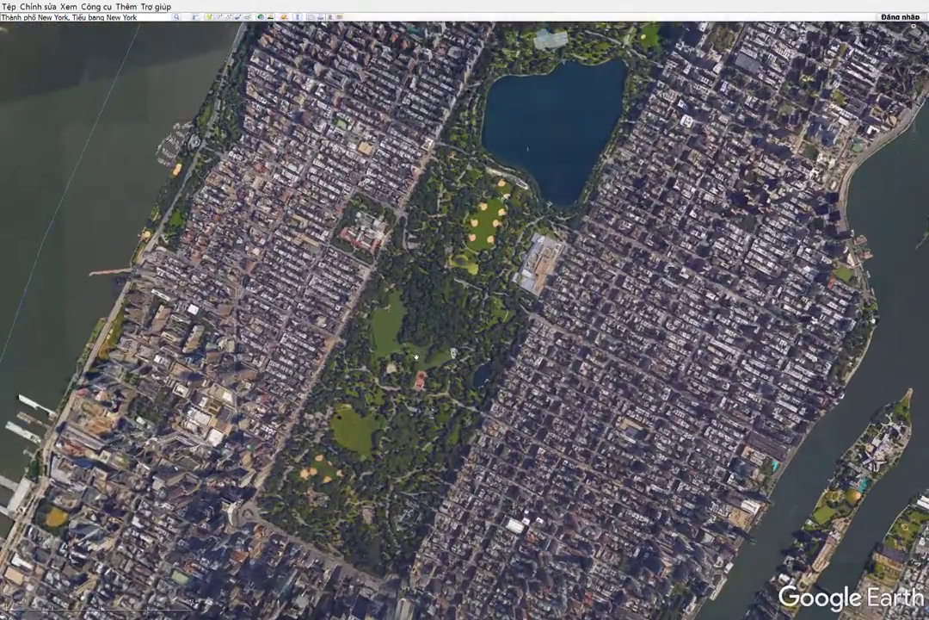
scroll(440, 327, up, 2)
scroll(455, 310, up, 2)
scroll(455, 311, up, 2)
scroll(455, 310, up, 1)
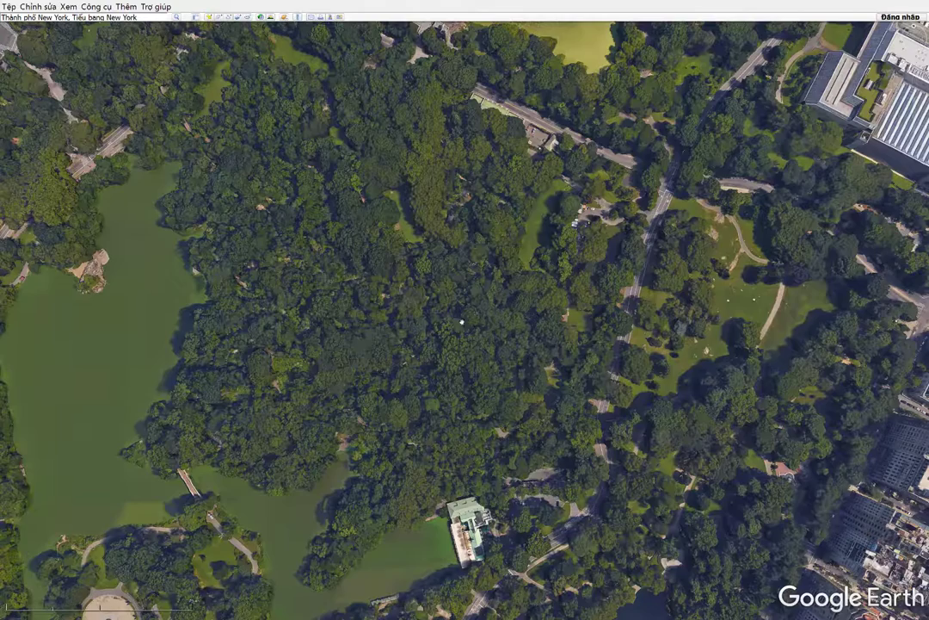
scroll(424, 349, up, 1)
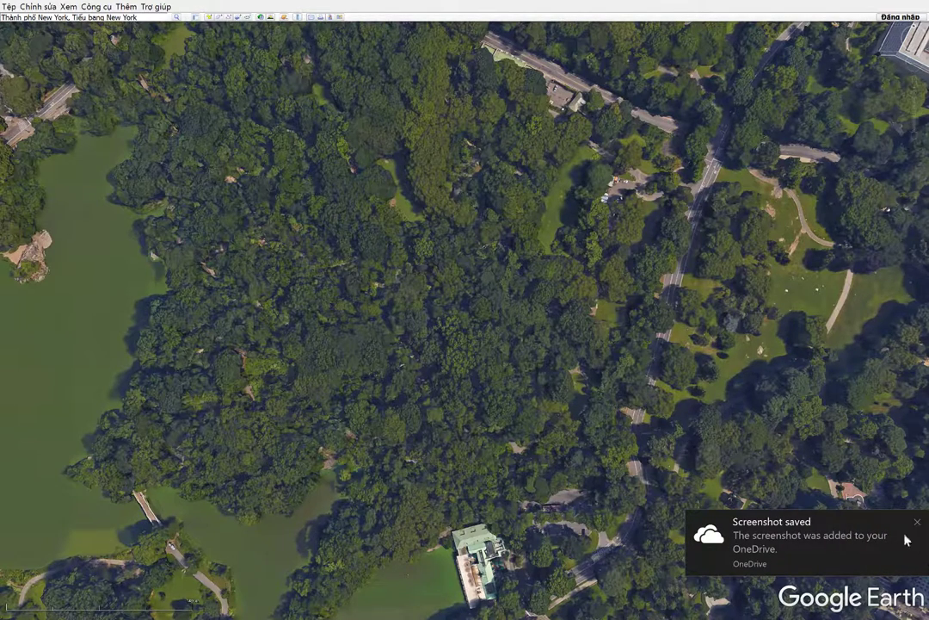
click(917, 524)
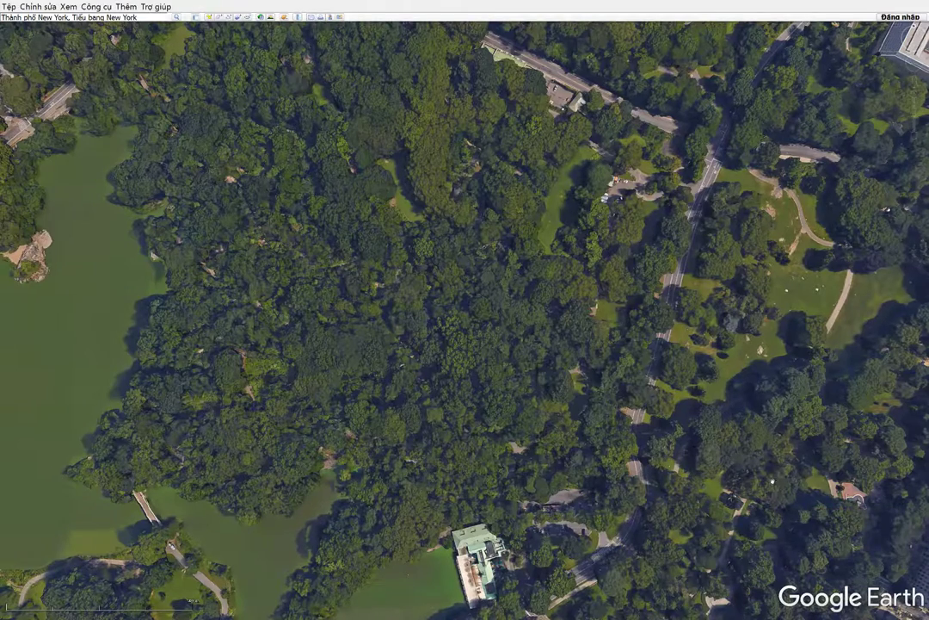
key(super)
In PHOTO-PAINT's Open dialog, browse to OneDrive > Pictures > Ảnh chụp màn hình
click(518, 609)
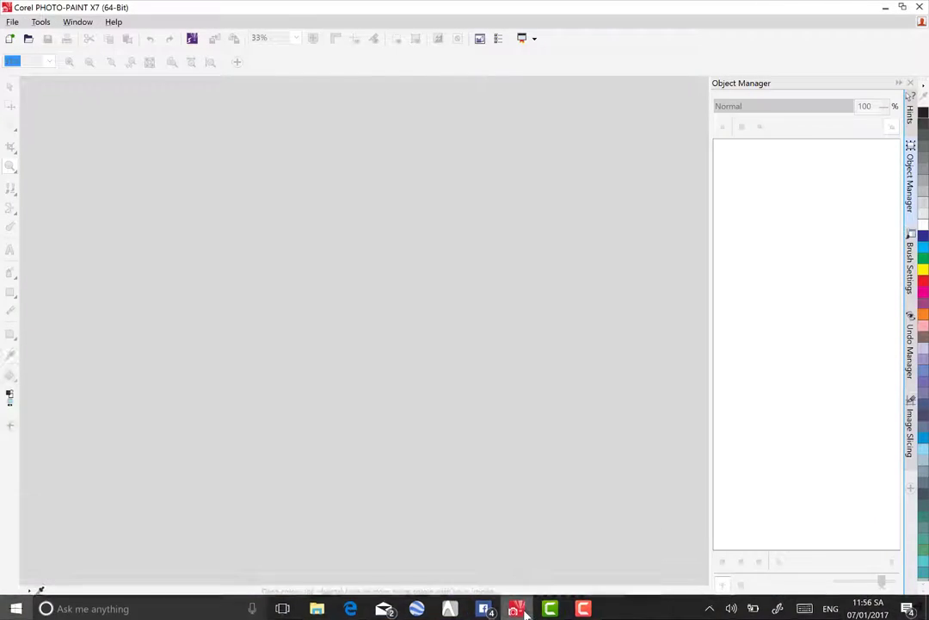
click(28, 40)
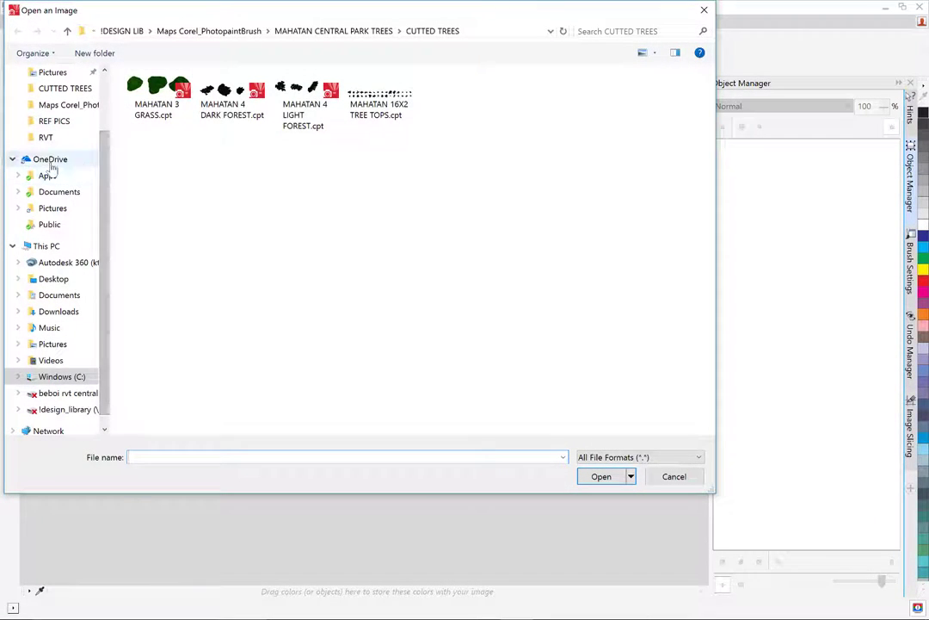
click(51, 162)
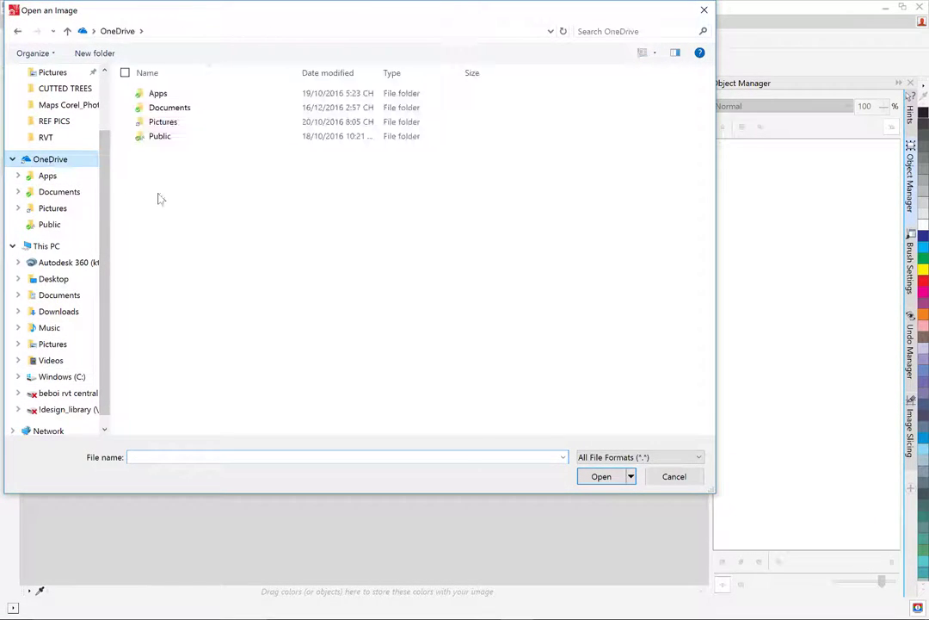
double_click(164, 122)
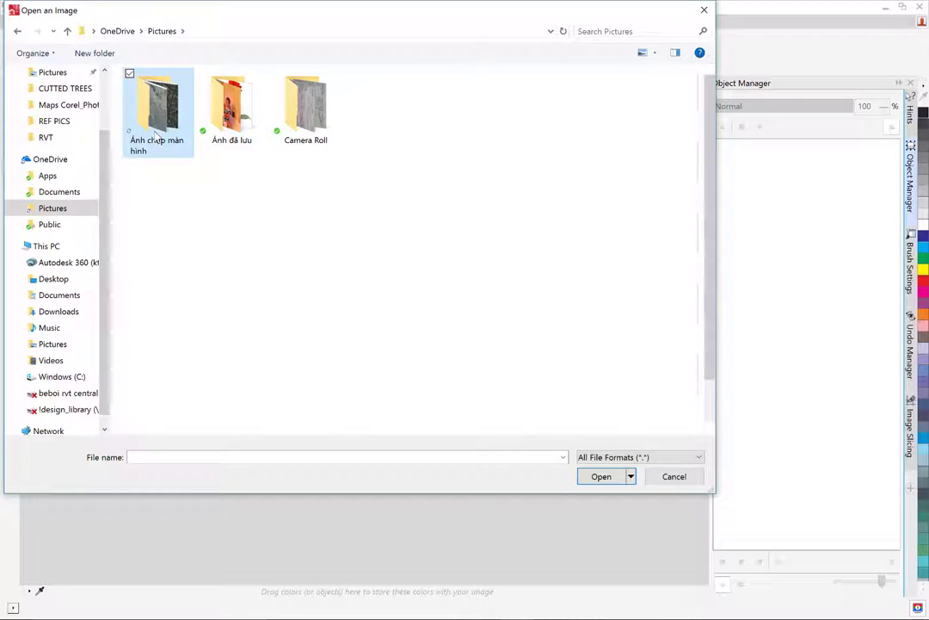
double_click(156, 136)
scroll(485, 397, down, 2)
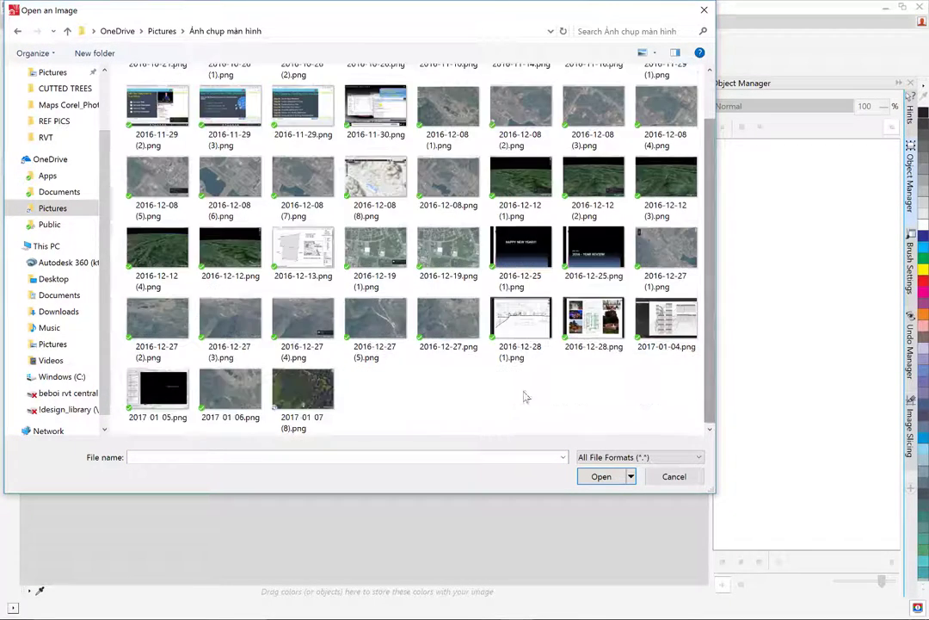
Open 2017 01 07 (8).png and zoom in on the trees around the road
double_click(302, 389)
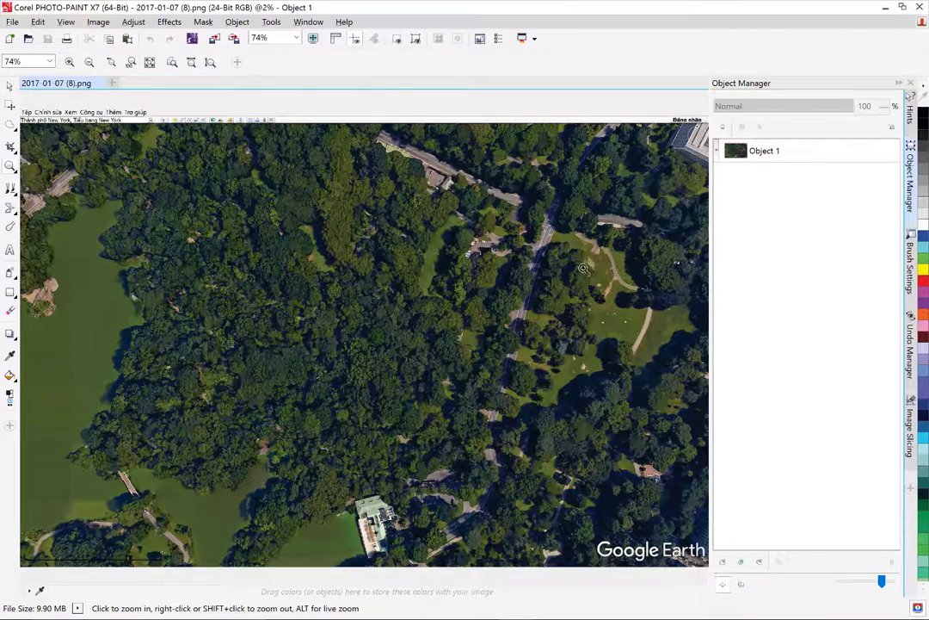
drag(362, 218, 618, 367)
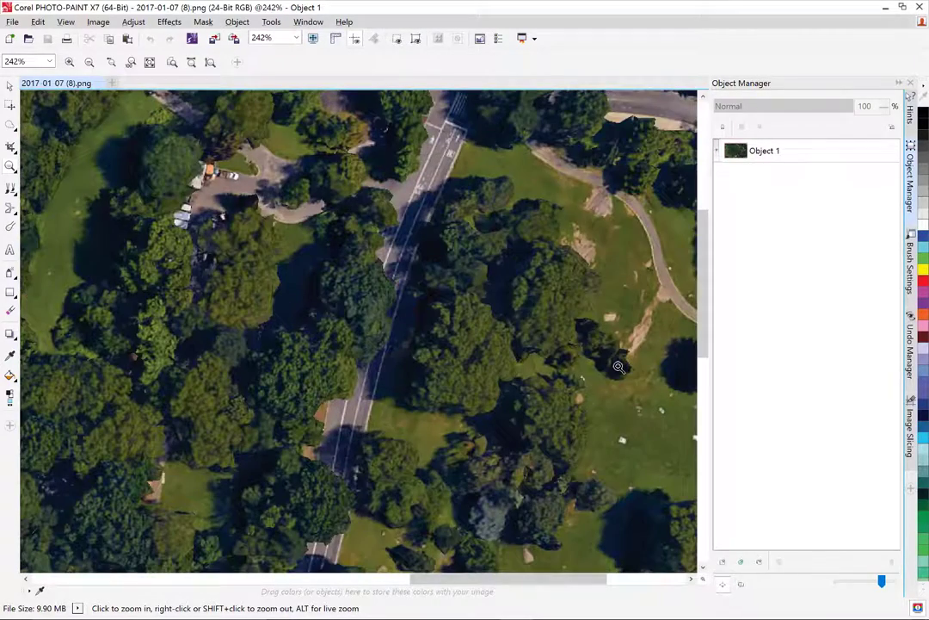
click(11, 127)
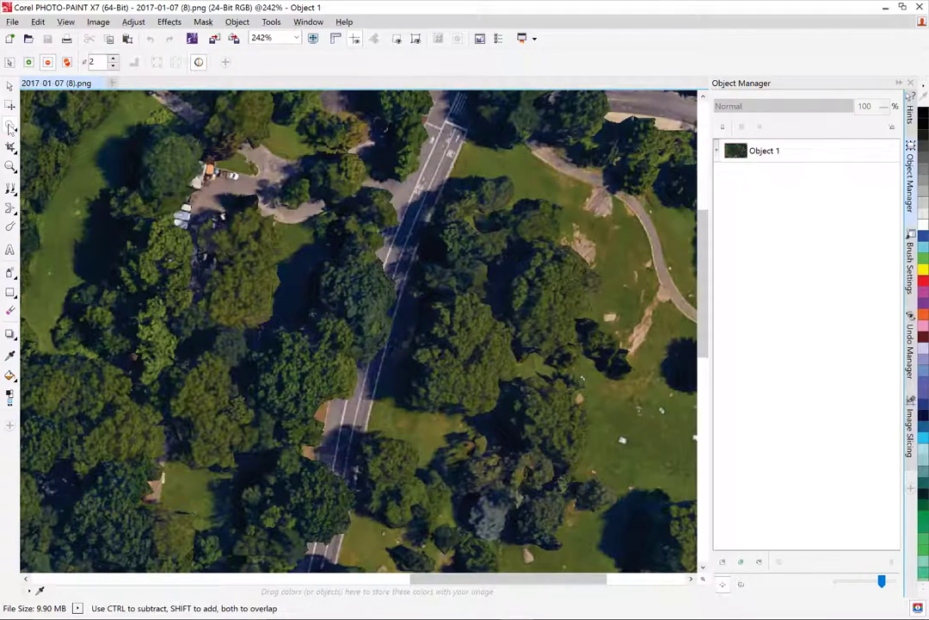
Create a new image named 'mahatan - tree top' with a height of 100 mm
click(10, 39)
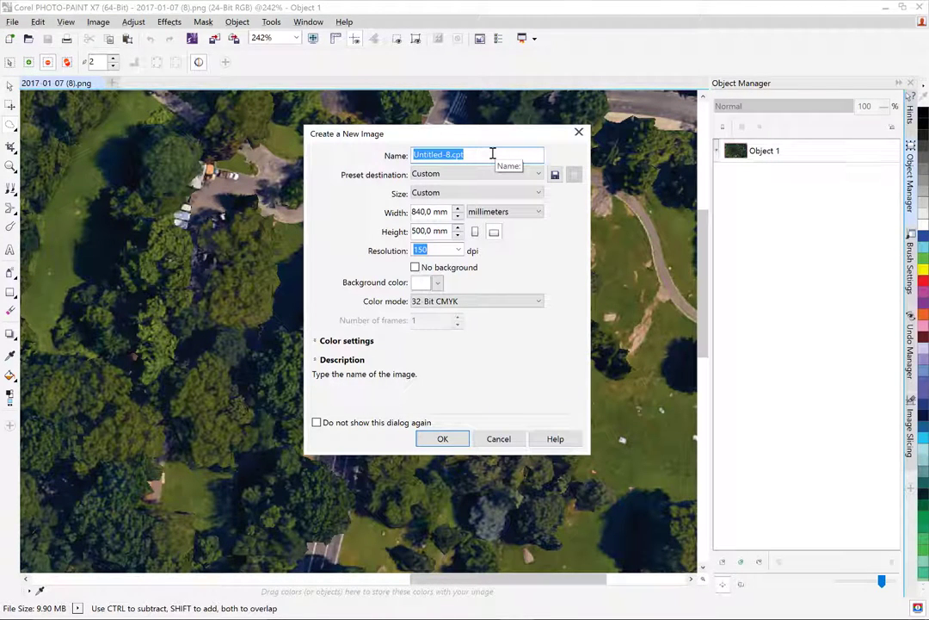
text(mahatan - tree top)
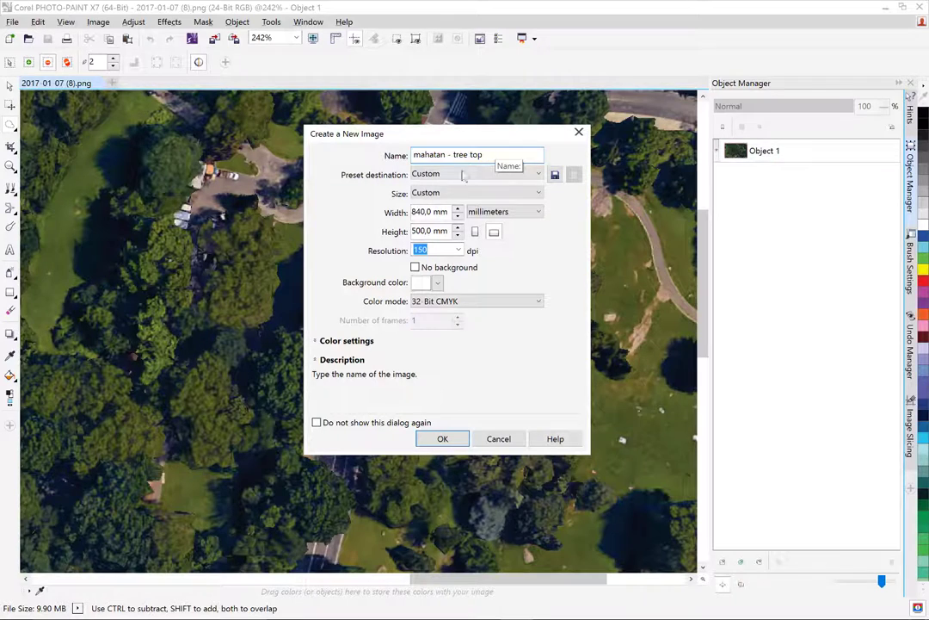
double_click(423, 232)
text(1)
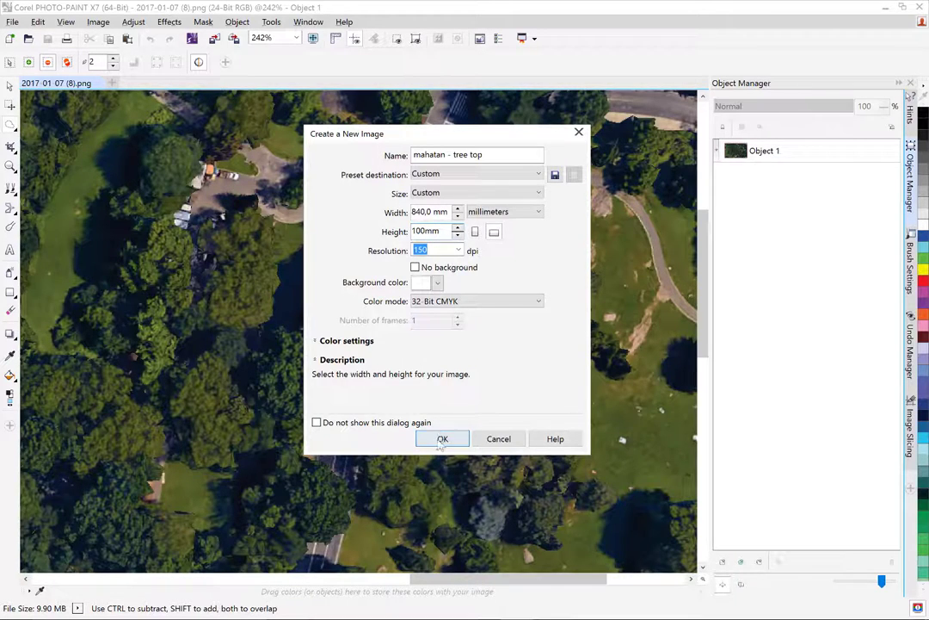
key(Return)
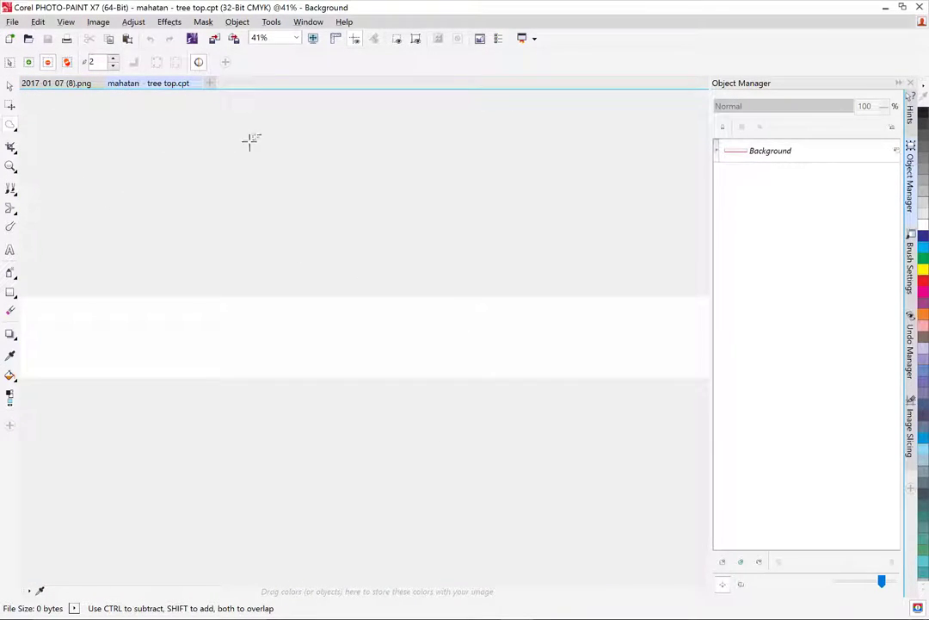
Lasso-mask a tree crown, paste it into the tree top image and move it to the left edge
click(60, 83)
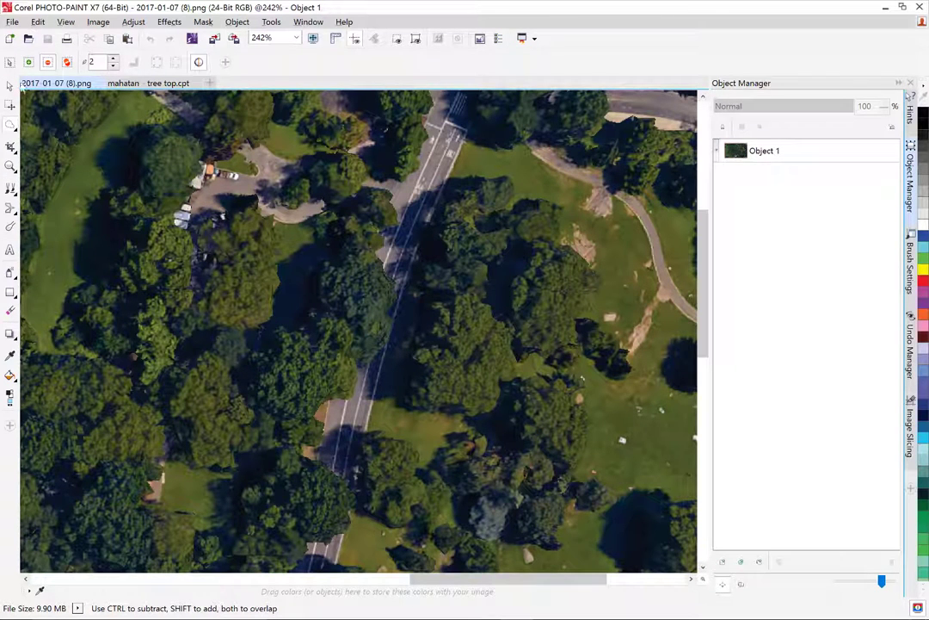
click(10, 124)
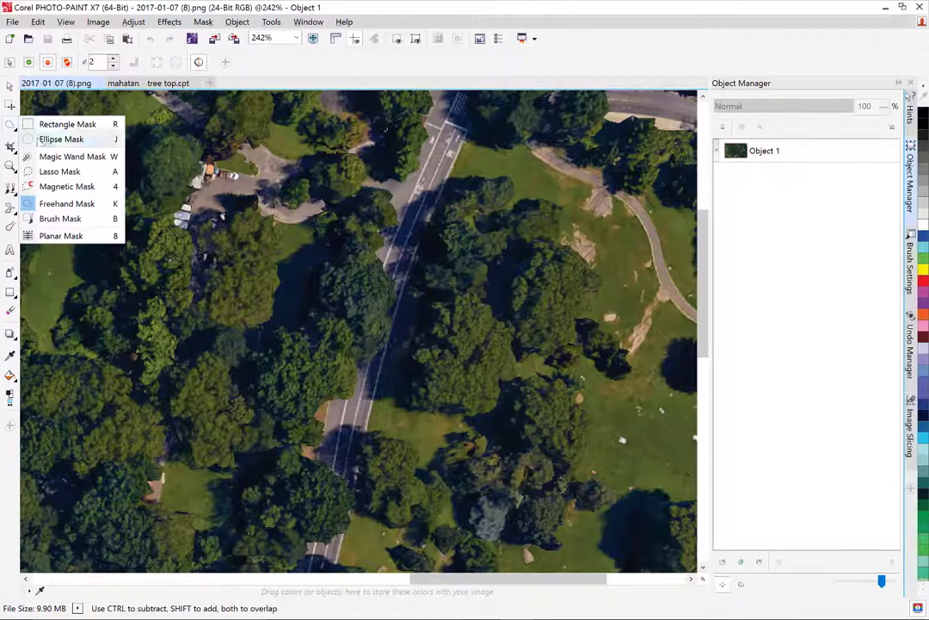
click(47, 175)
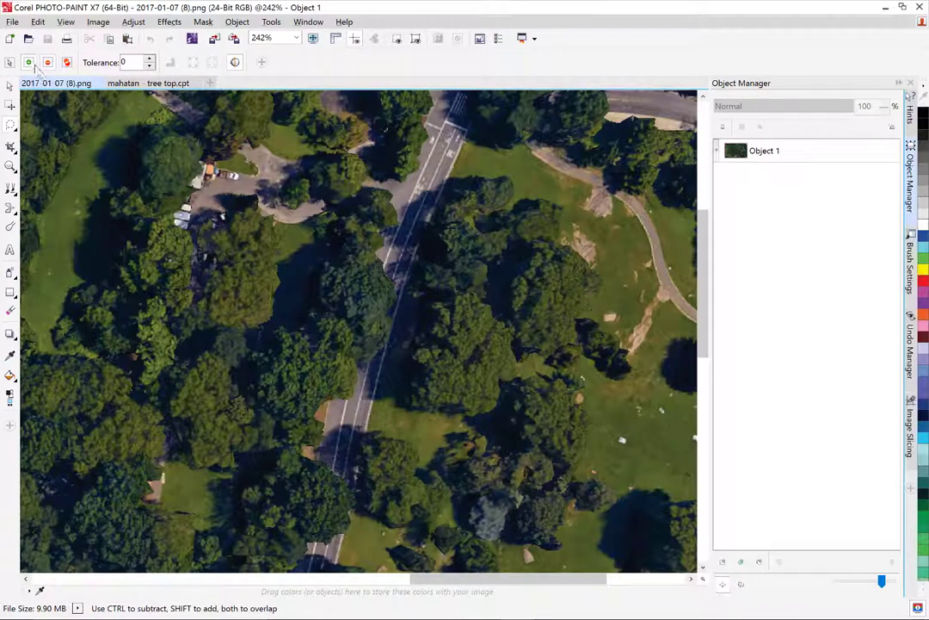
mouse_move(463, 298)
mouse_down()
mouse_move(414, 345)
mouse_move(495, 397)
mouse_move(496, 303)
mouse_up()
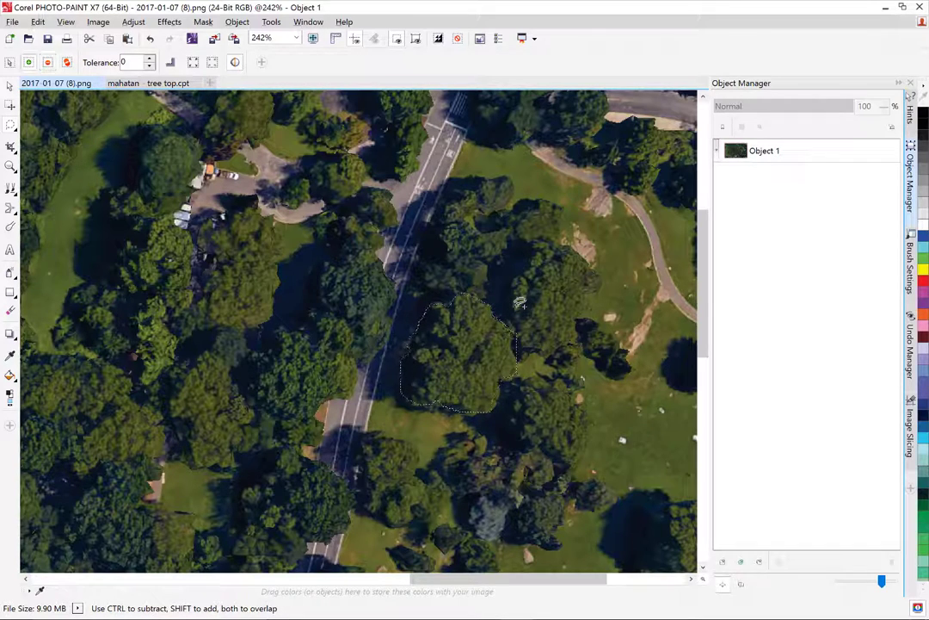
click(159, 85)
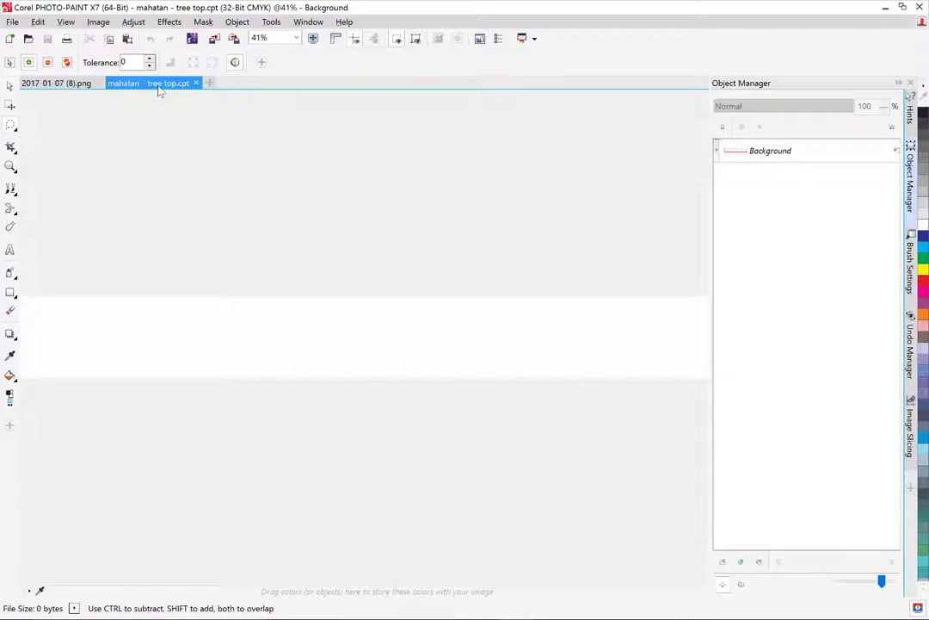
key(ctrl+v)
drag(367, 339, 59, 343)
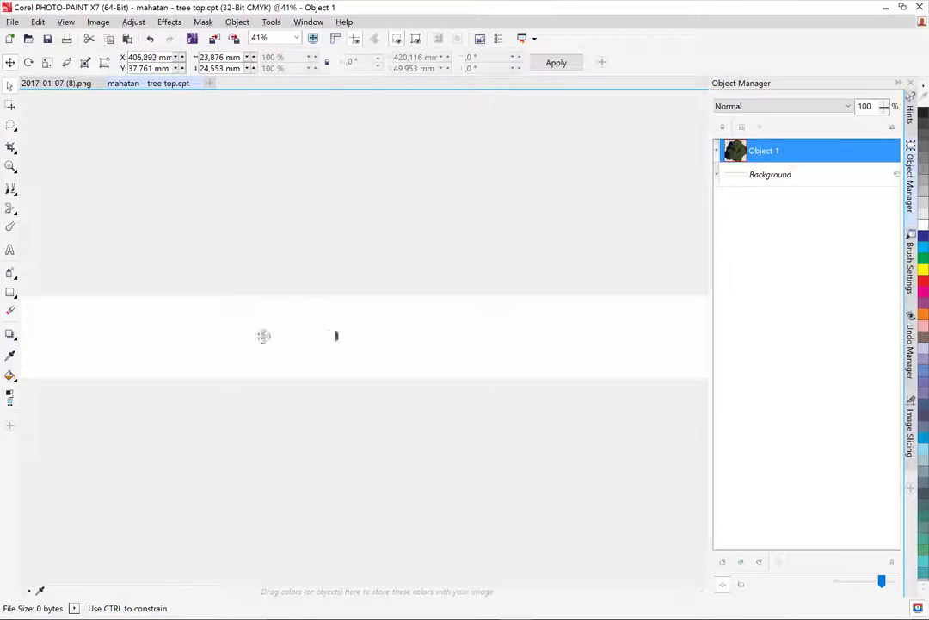
click(129, 303)
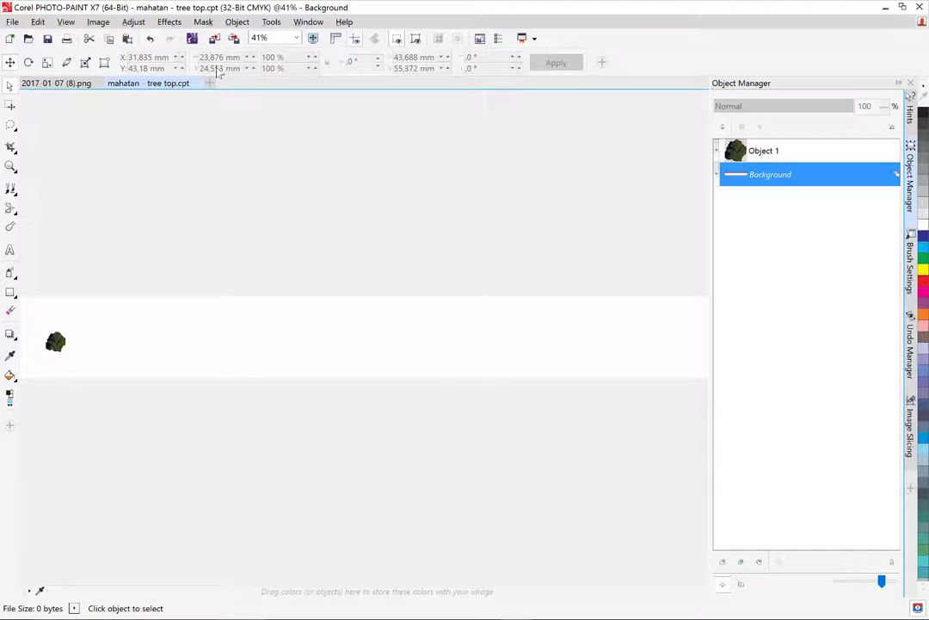
Freehand-mask a second tree crown beside the road and paste it into the tree top image
click(80, 84)
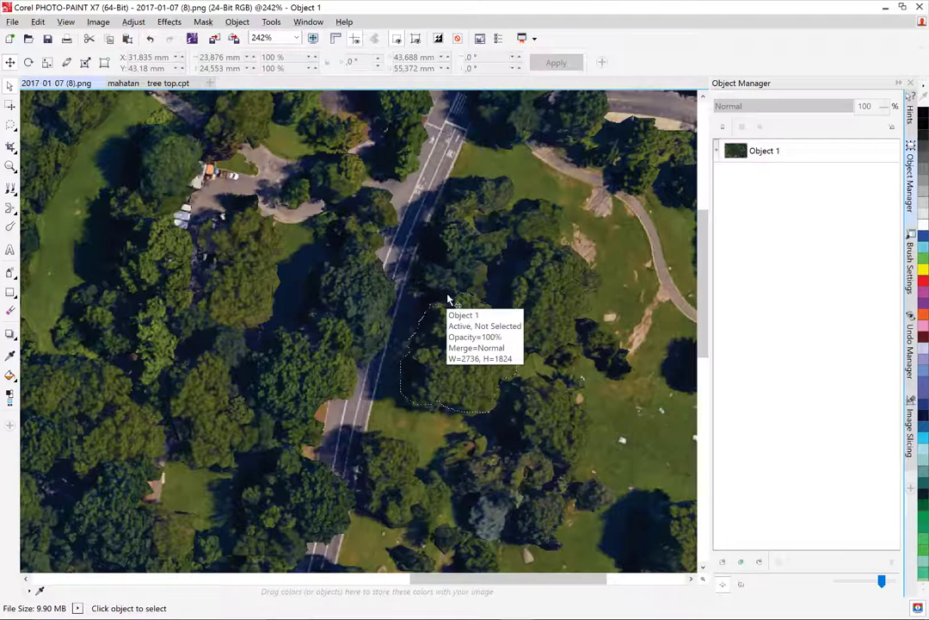
key(ctrl+shift+r)
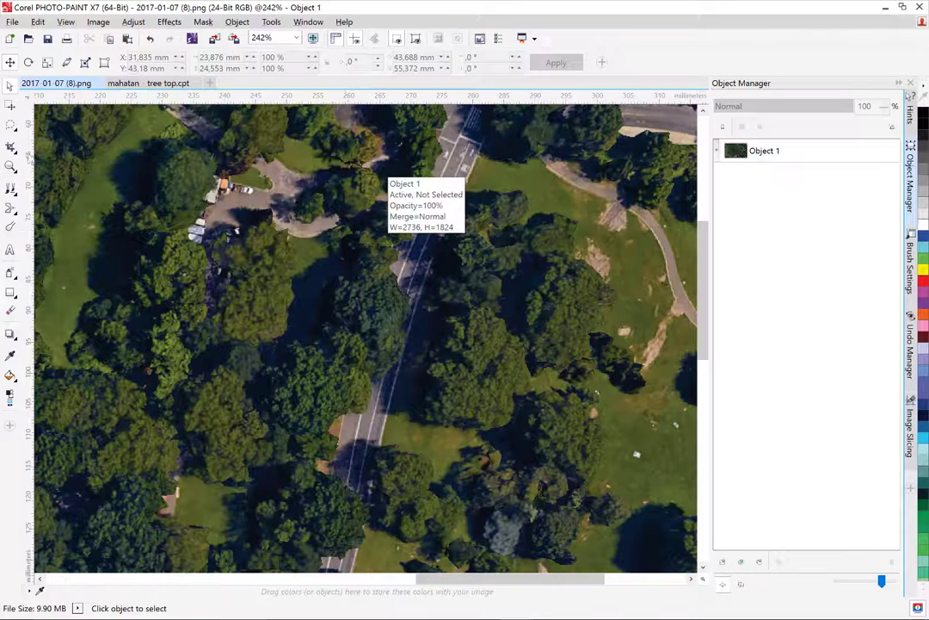
click(11, 125)
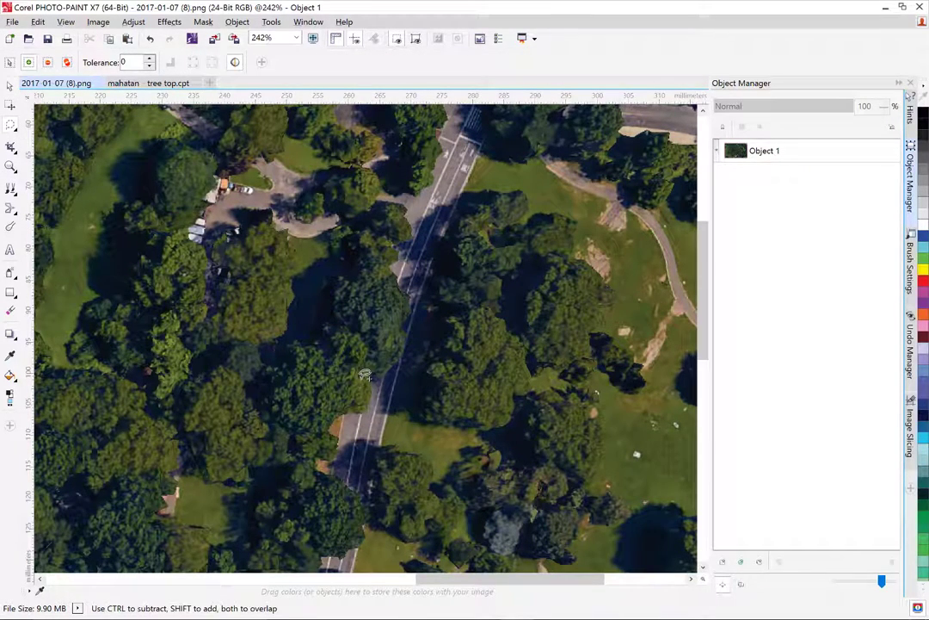
drag(365, 374, 291, 424)
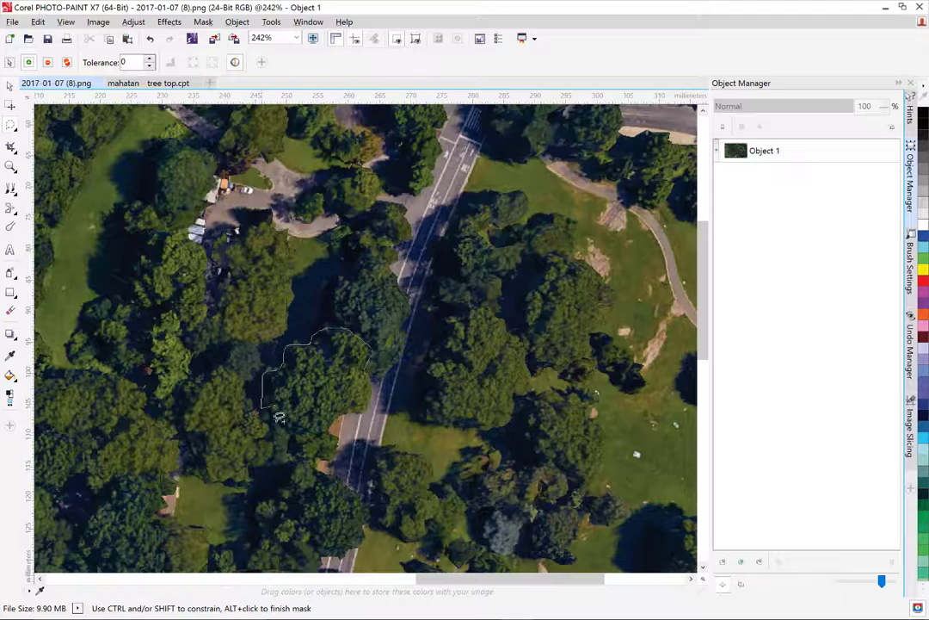
drag(291, 423, 384, 376)
double_click(384, 376)
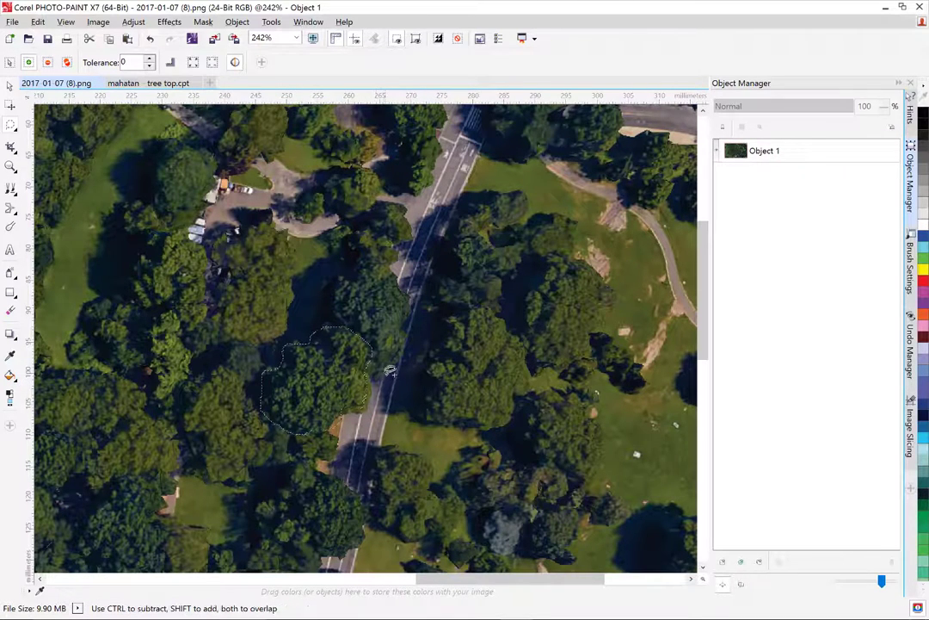
click(151, 86)
key(ctrl+v)
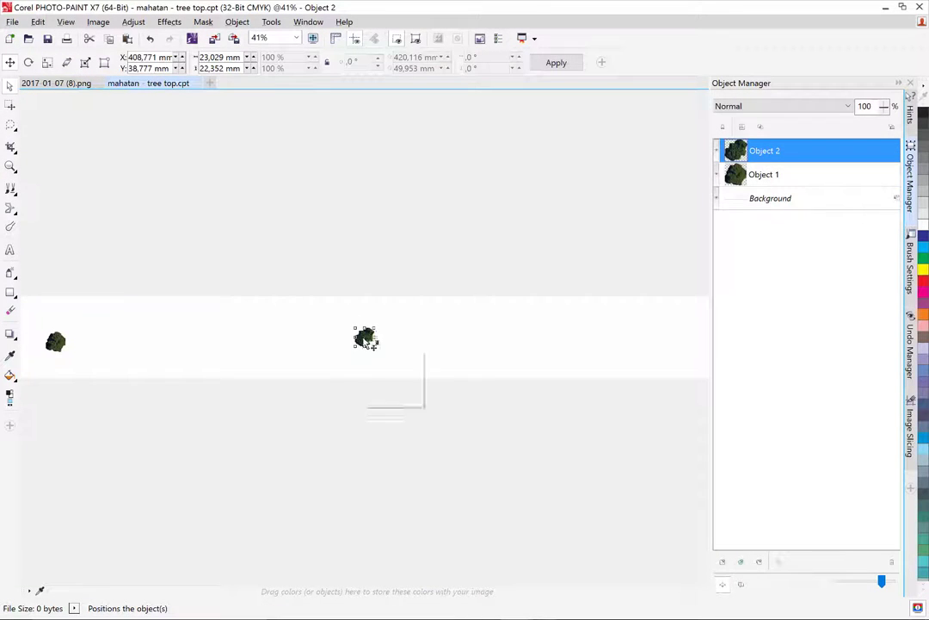
Place the second tree crown next to the first and show the rulers
drag(369, 339, 108, 344)
click(155, 228)
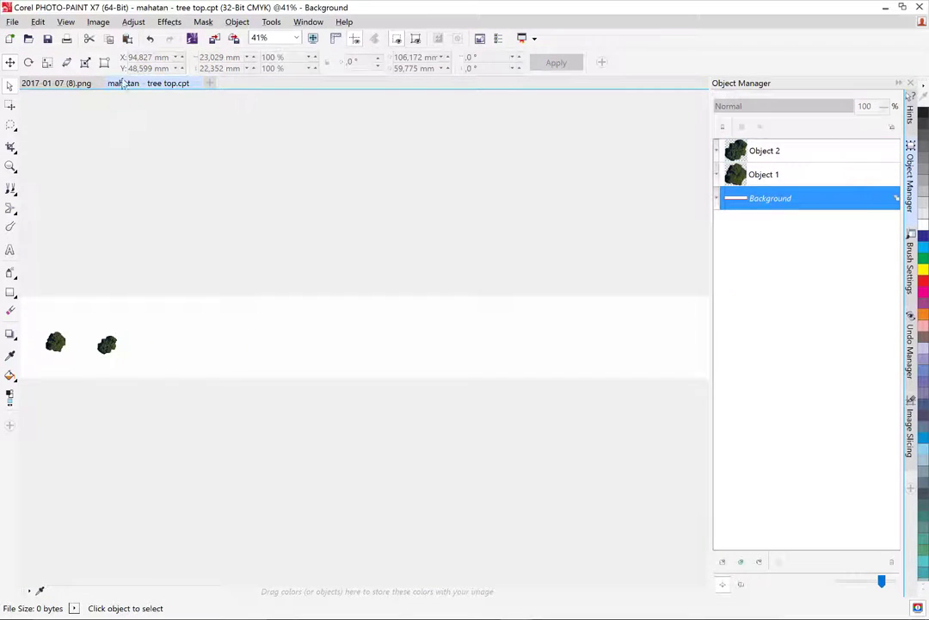
click(65, 22)
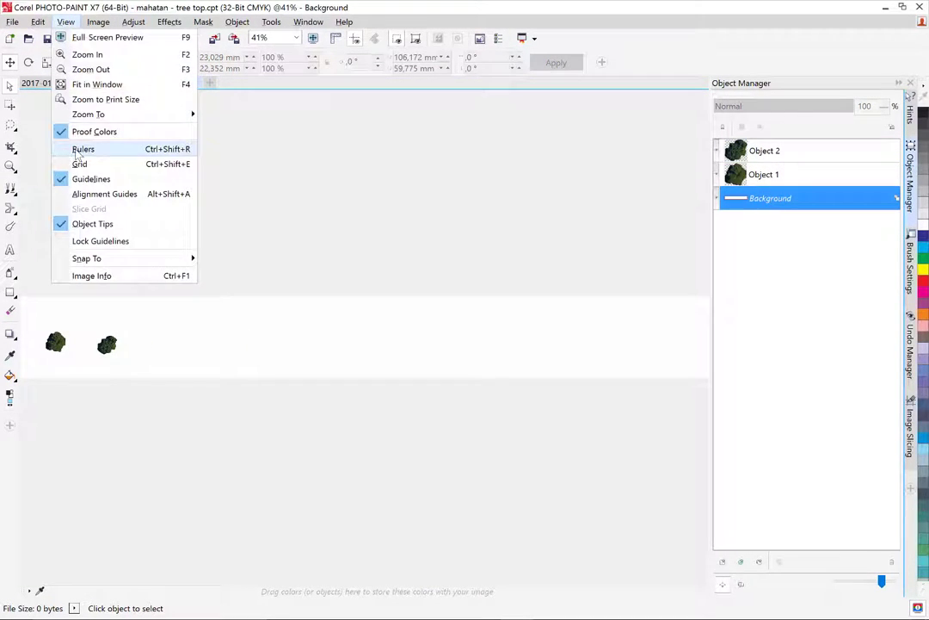
click(82, 150)
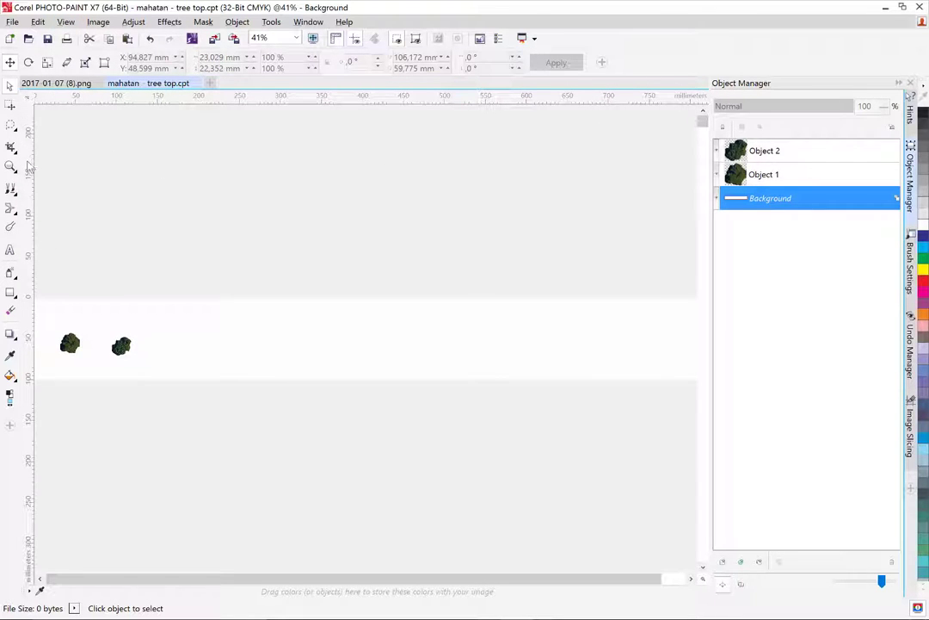
Add vertical guidelines at about 50, 100 and 150 mm and a horizontal one at about 50 mm
drag(28, 166, 75, 192)
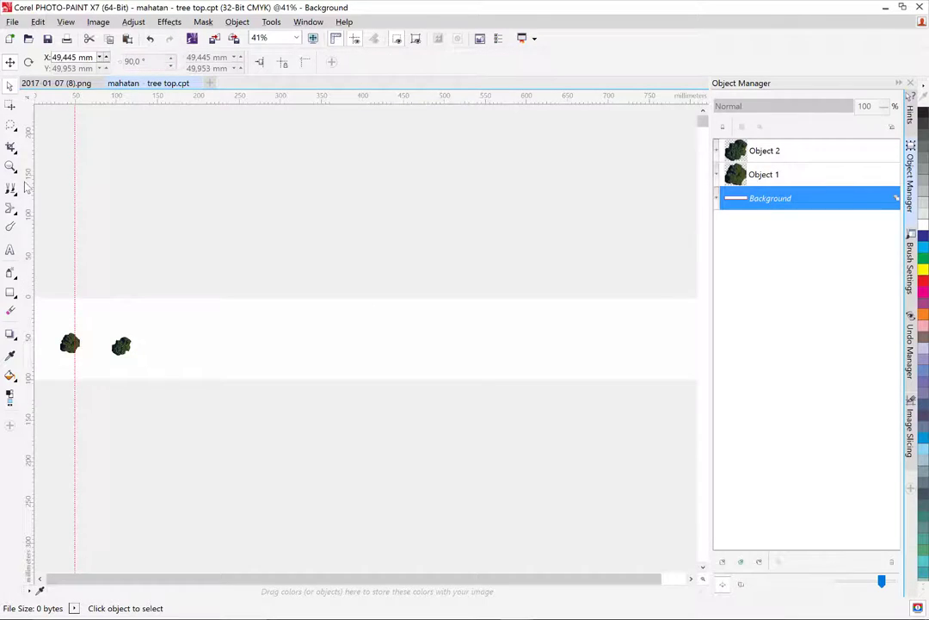
drag(28, 207, 117, 207)
drag(26, 179, 157, 222)
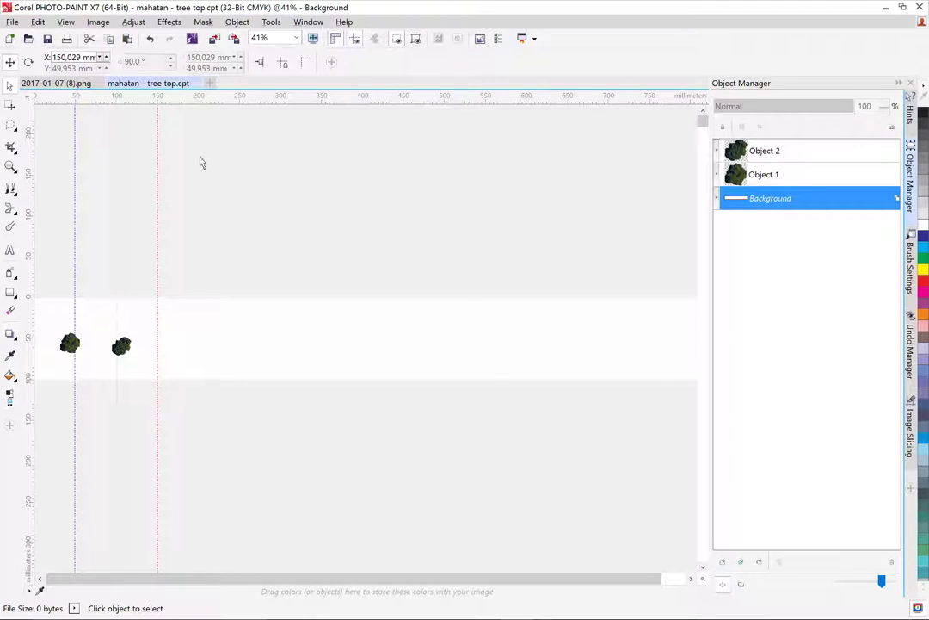
drag(227, 95, 210, 344)
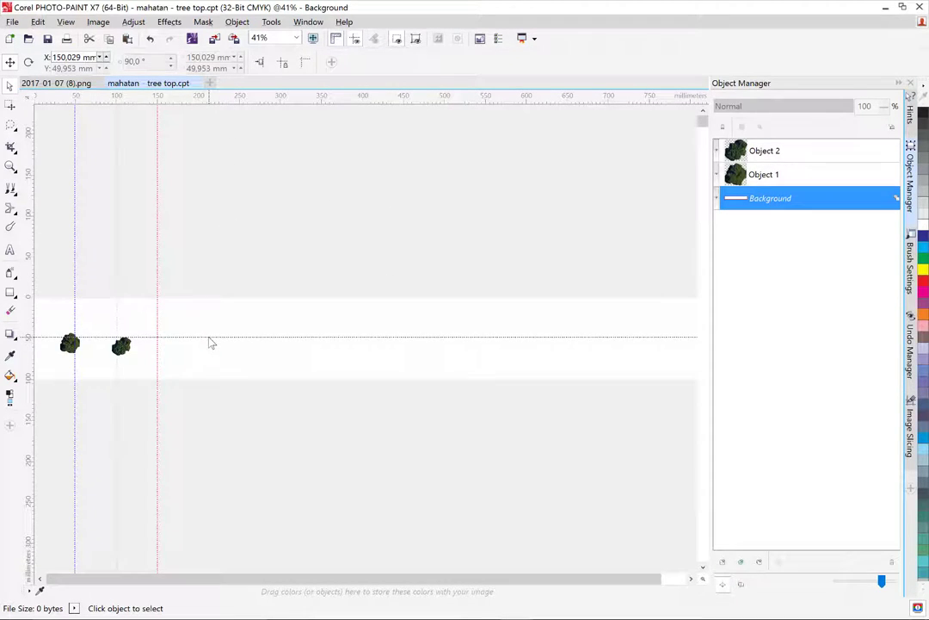
Move each tree crown into its own guideline cell, then select all objects in the Object Manager
click(69, 345)
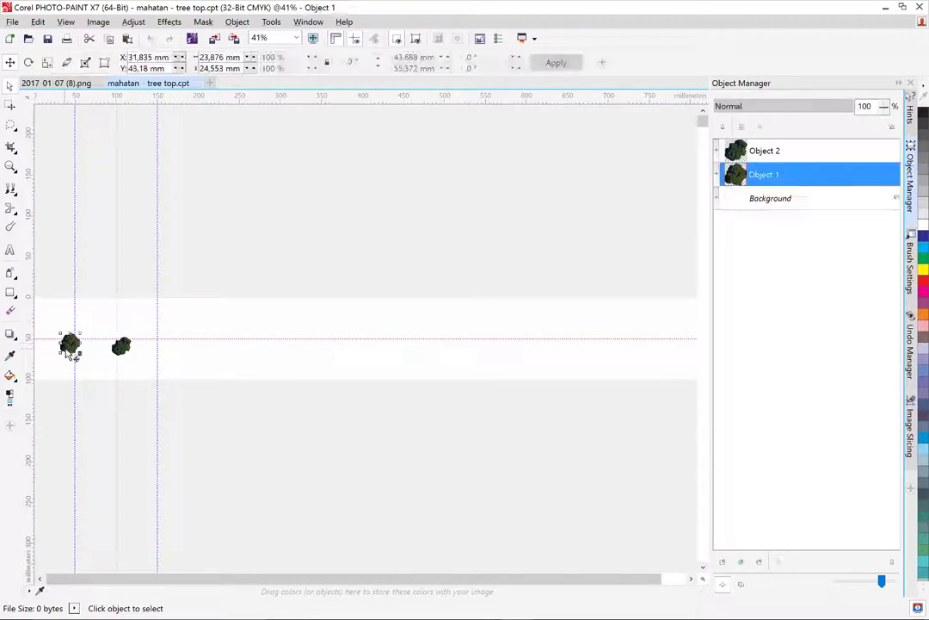
drag(72, 348, 51, 359)
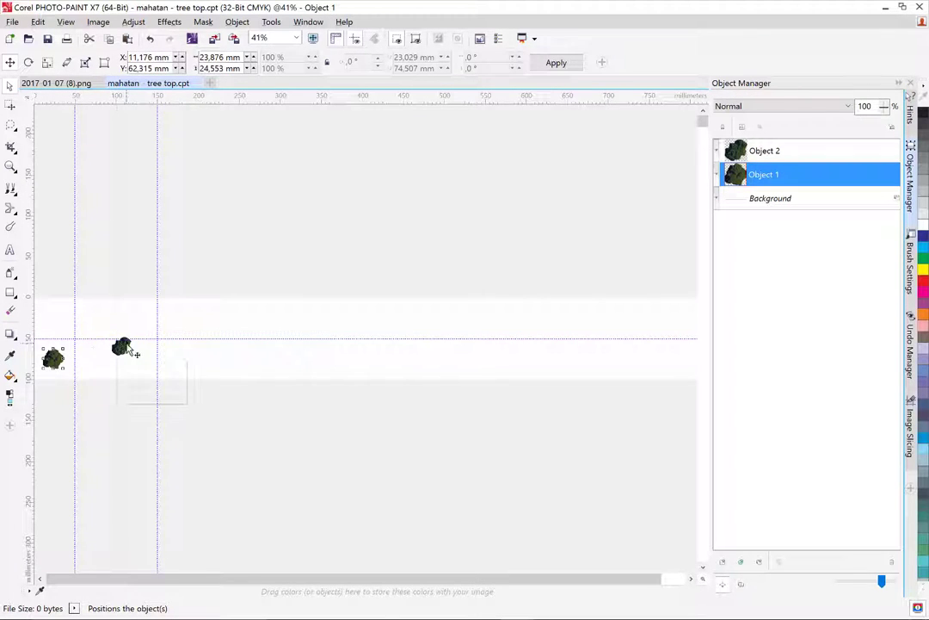
click(125, 350)
drag(126, 351, 95, 358)
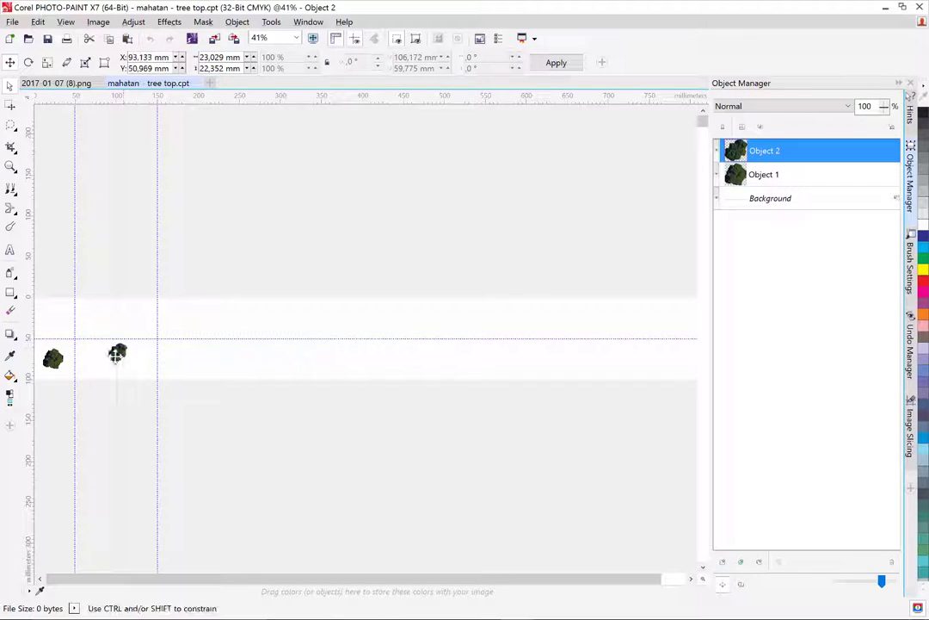
click(251, 423)
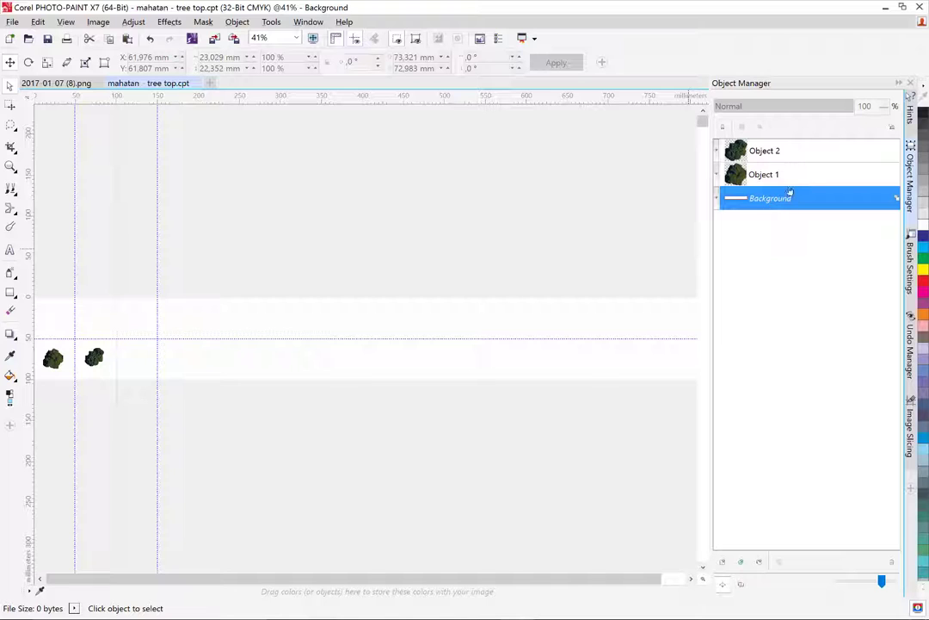
shift+click(787, 153)
Combine all objects with the background and zoom in on the two tree crowns
right_click(774, 155)
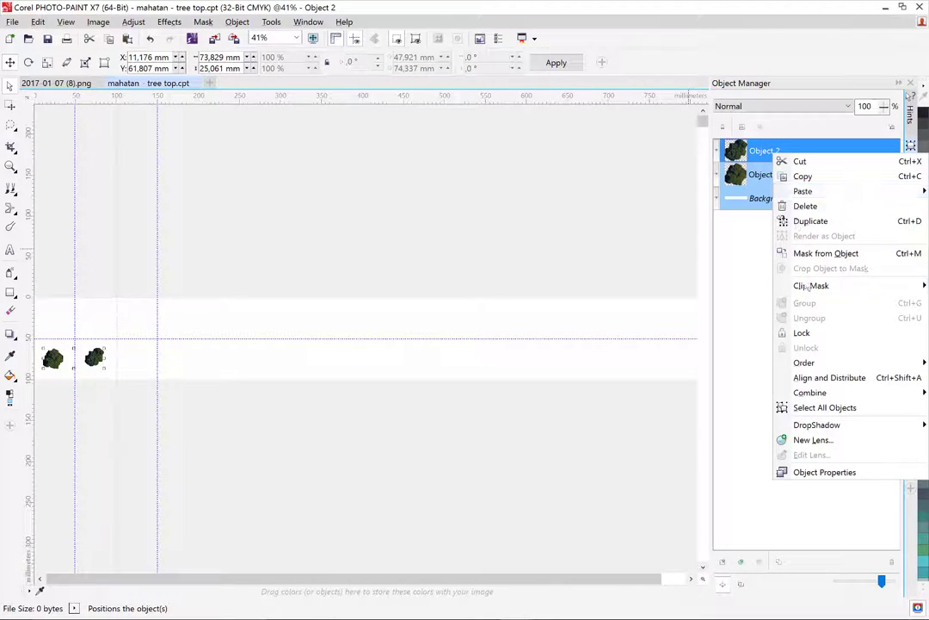
mouse_move(810, 392)
click(661, 422)
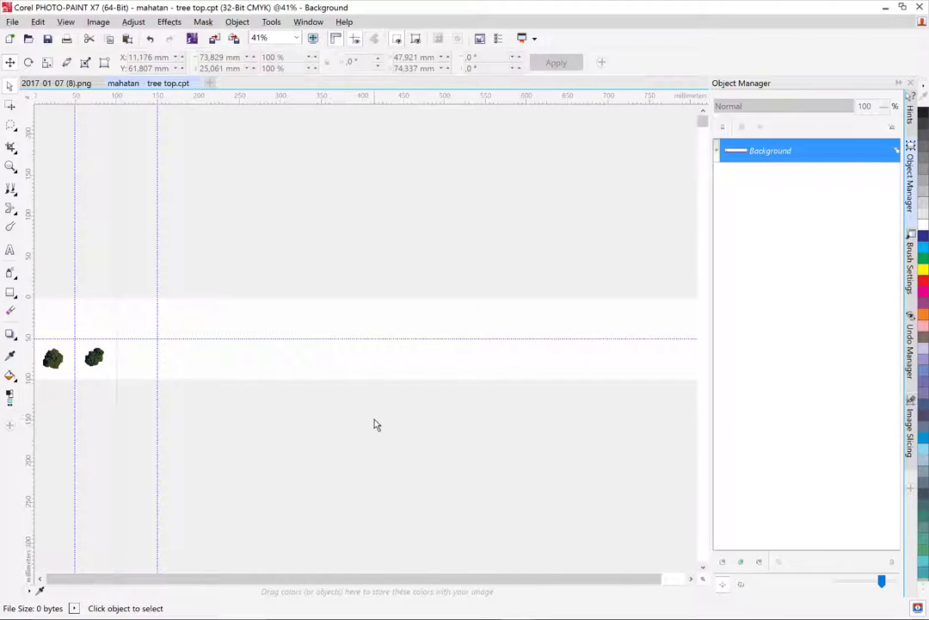
click(11, 169)
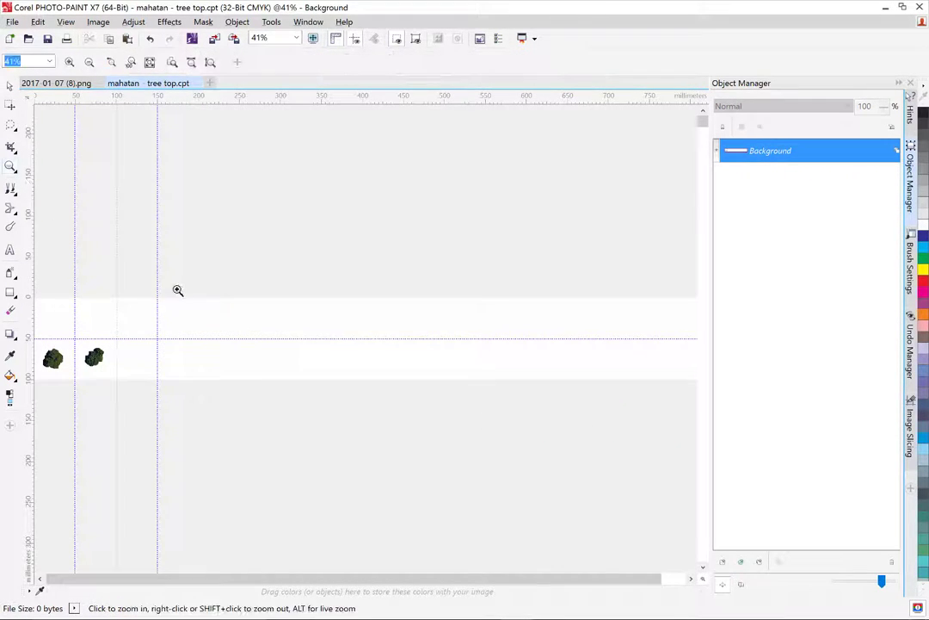
drag(178, 287, 56, 398)
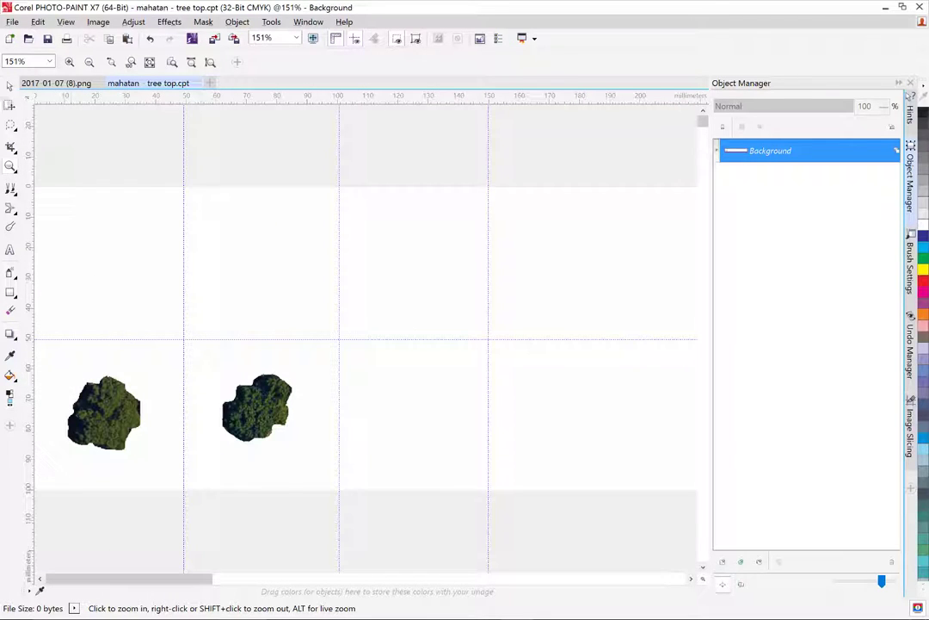
Mask the white area around the crowns with the Magic Wand at tolerance 70
click(11, 106)
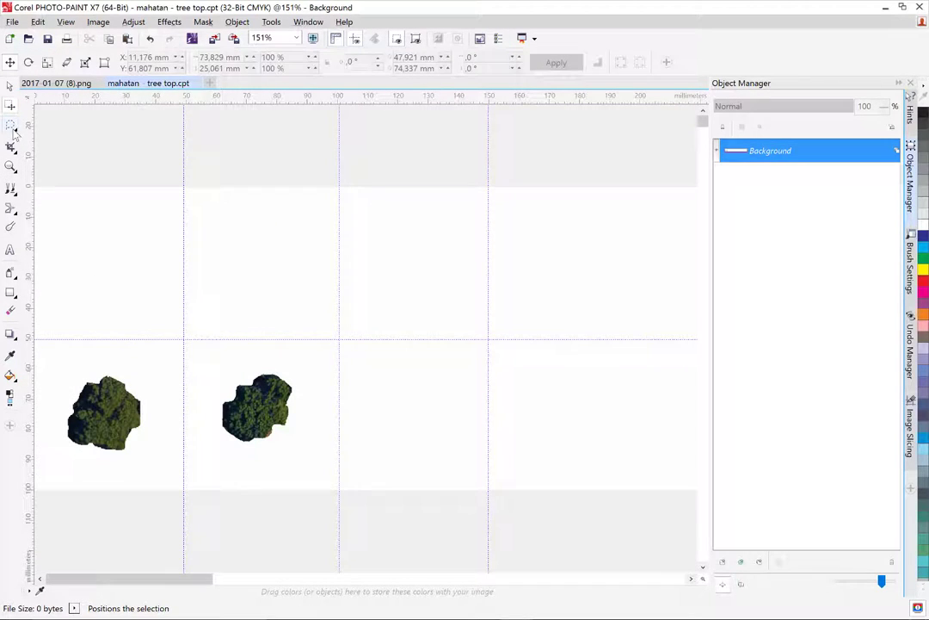
click(12, 128)
click(60, 157)
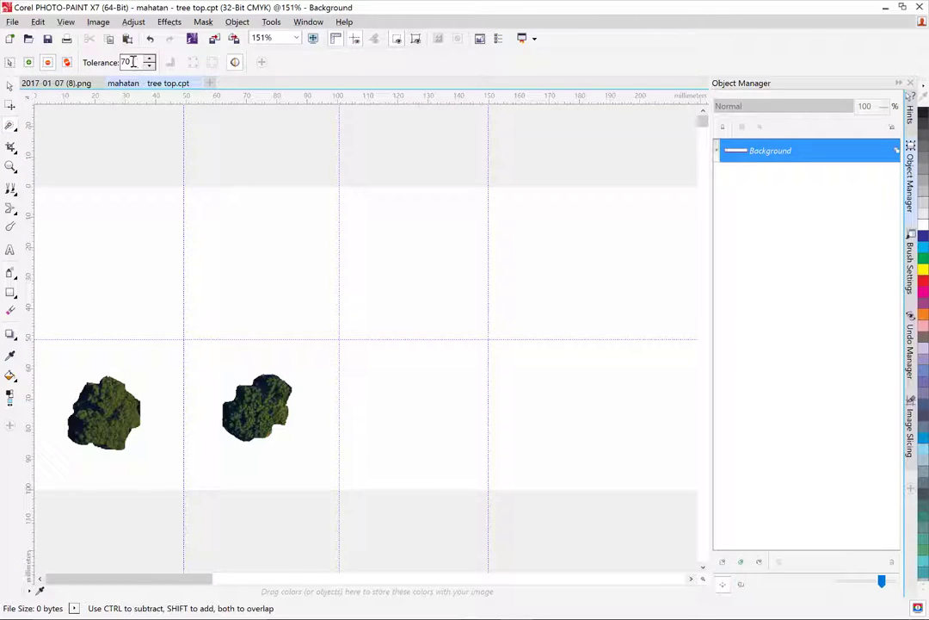
click(167, 366)
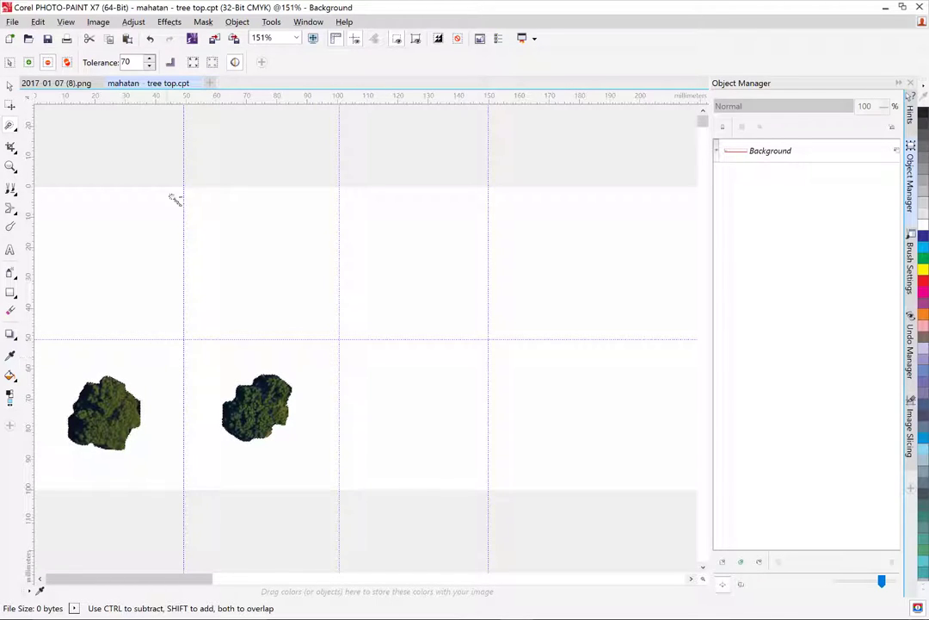
click(13, 22)
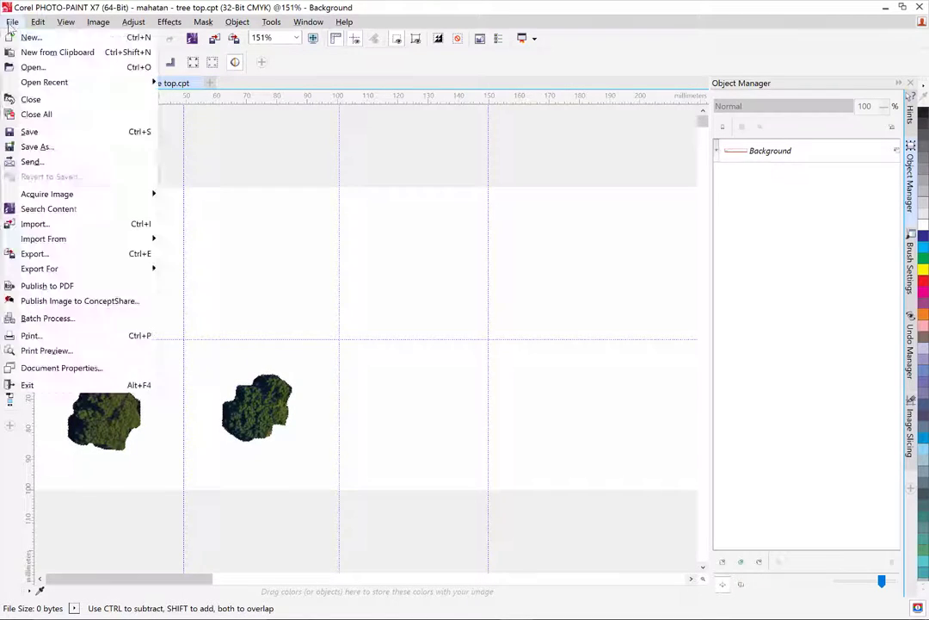
Start a Save As into MAHATAN CENTRAL PARK TREES > CUTTED TREES, then cancel it
click(39, 147)
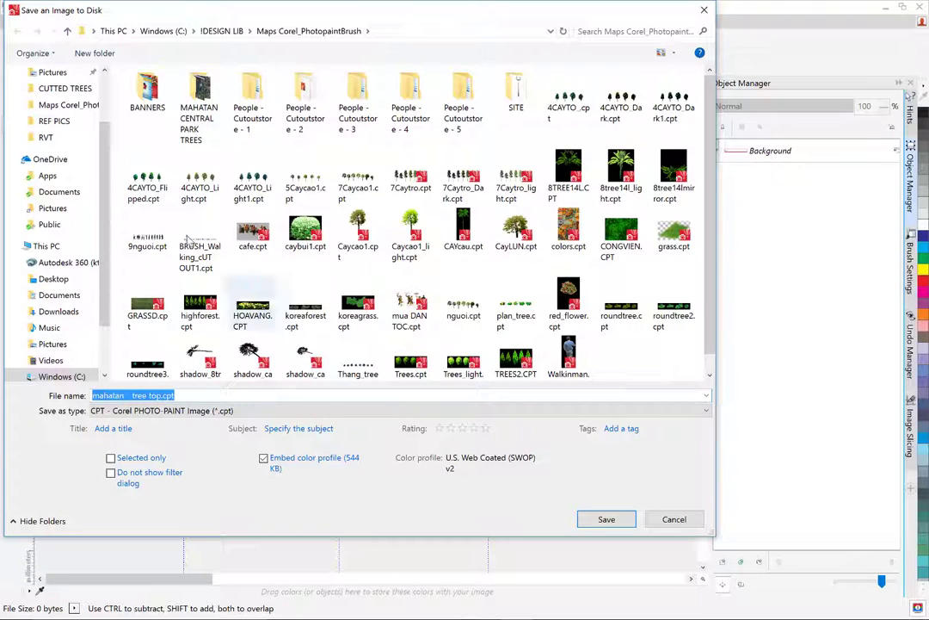
double_click(199, 120)
double_click(161, 124)
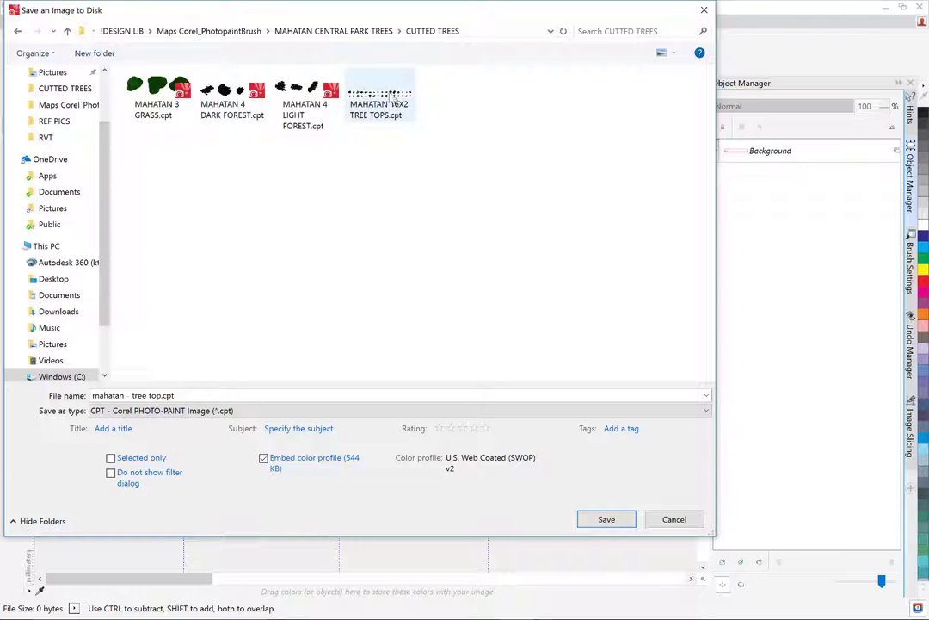
click(675, 520)
Open MAHATAN 16X2 TREE TOPS.cpt from the CUTTED TREES folder
key(ctrl+o)
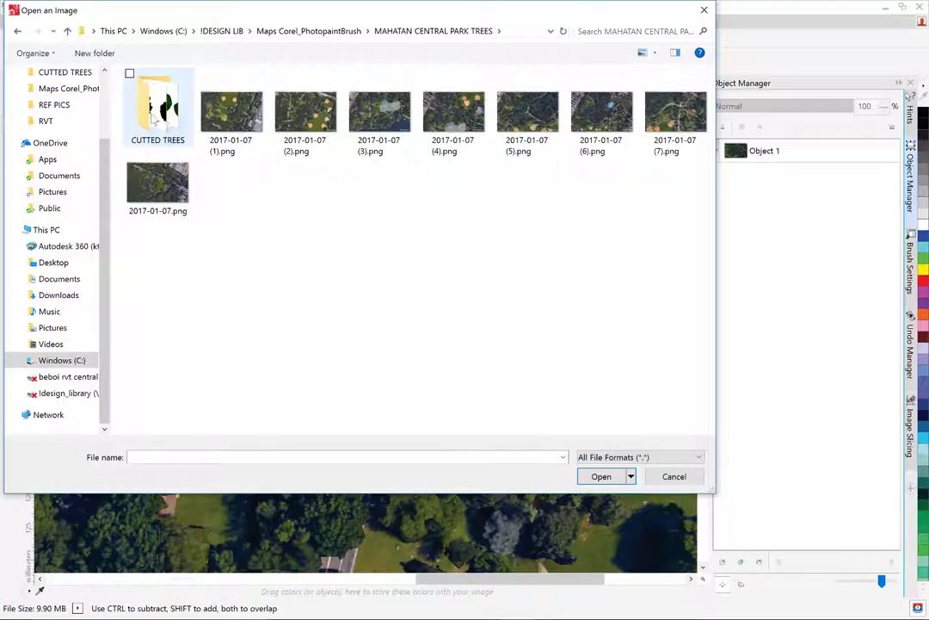
double_click(154, 118)
double_click(375, 112)
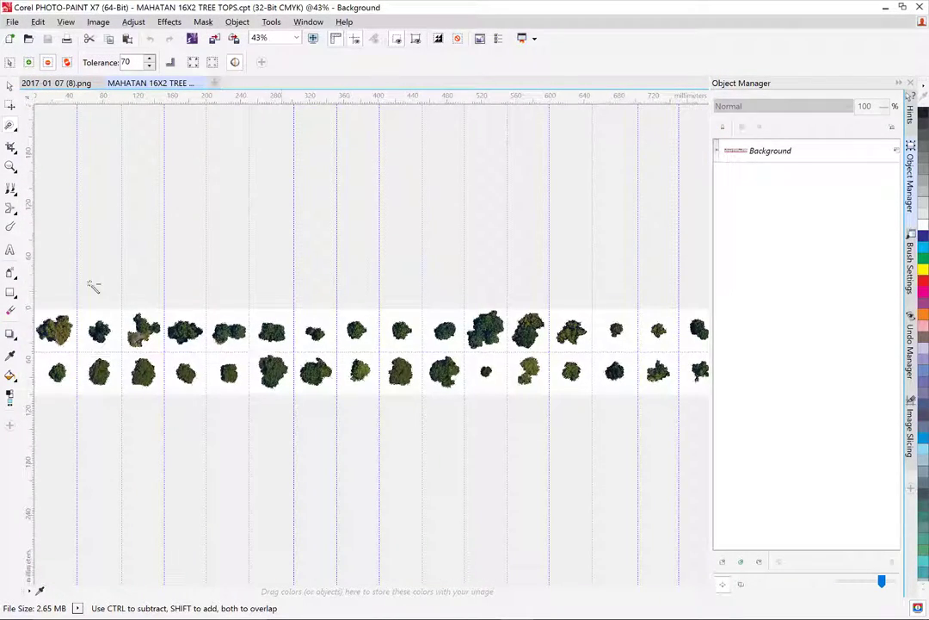
Zoom in on the first tree tops, pan along the row, then zoom out to see all 32
click(10, 165)
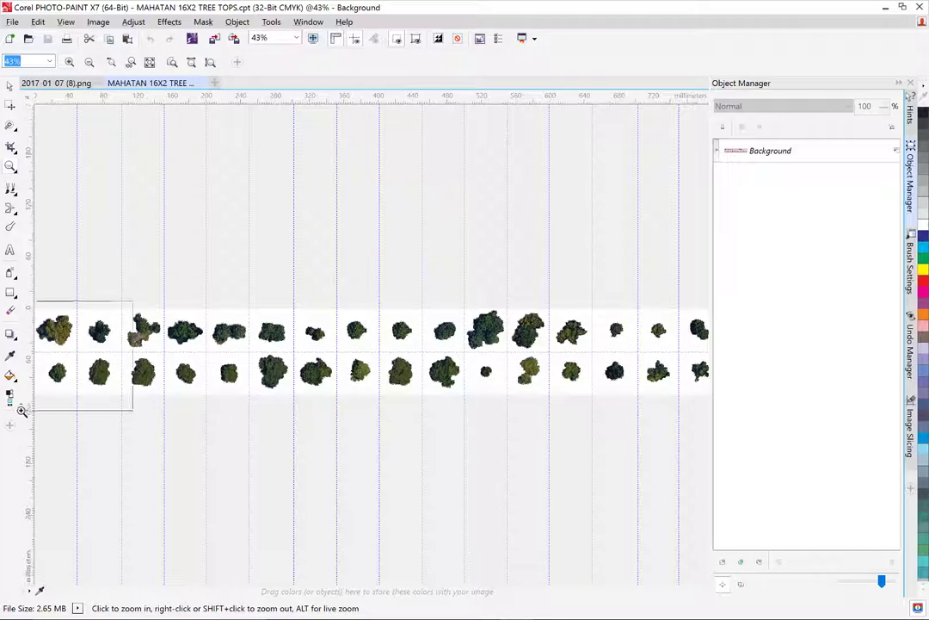
drag(135, 301, 26, 409)
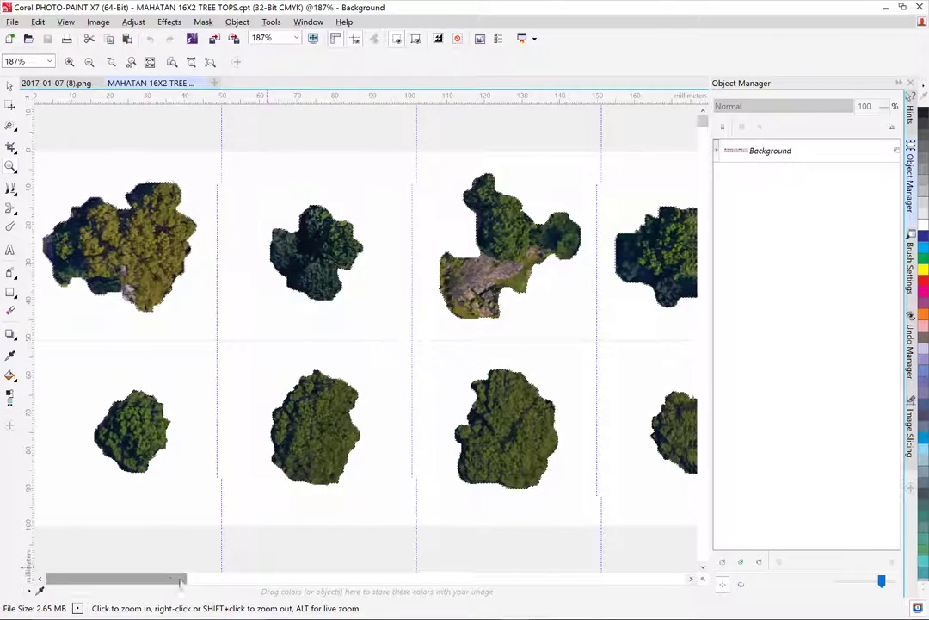
drag(172, 578, 500, 588)
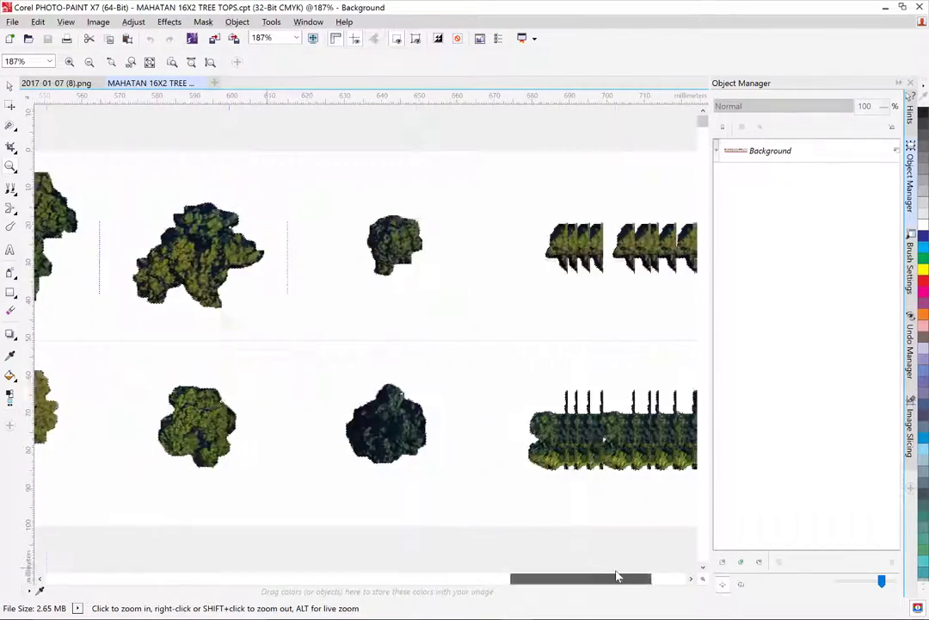
drag(500, 588, 603, 584)
right_click(405, 397)
right_click(404, 397)
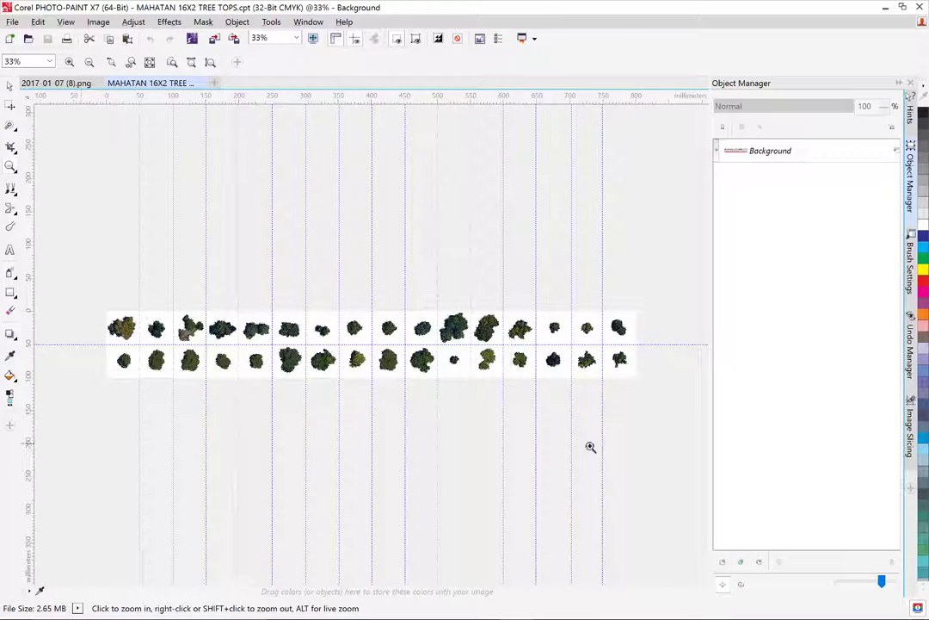
scroll(610, 448, up, 1)
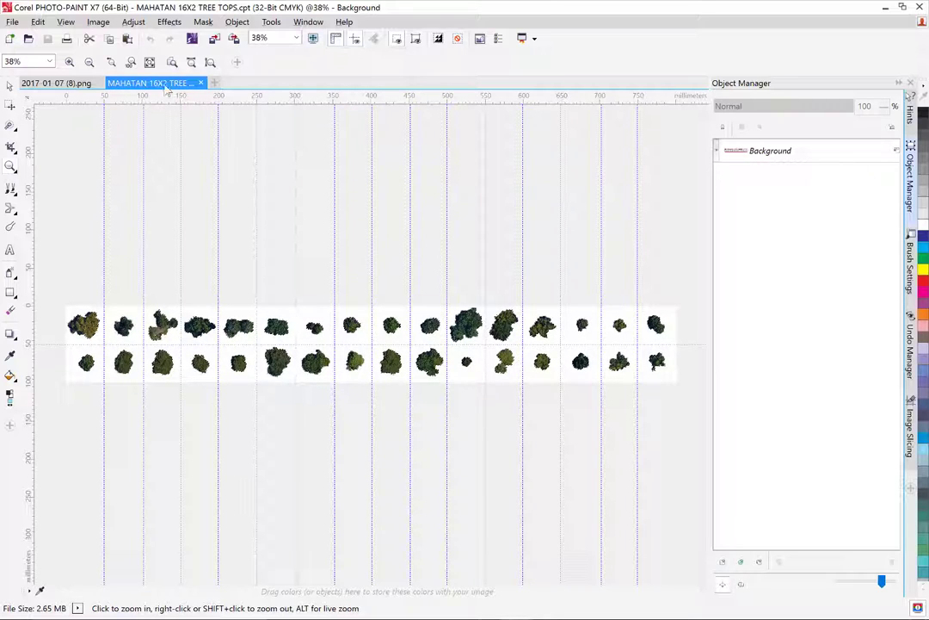
mouse_move(151, 82)
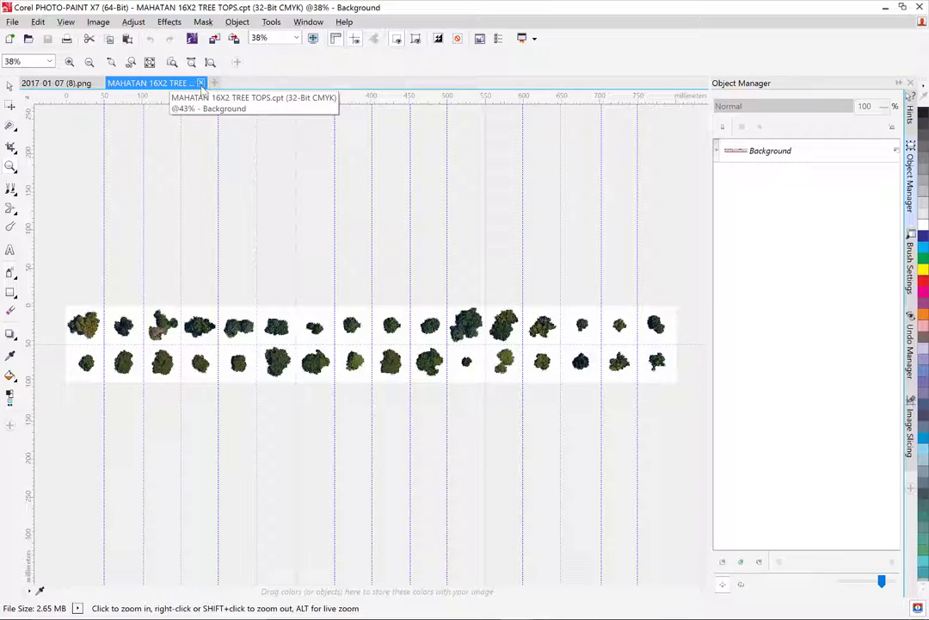
Close the MAHATAN 16X2 TREE TOPS image and the park screenshot without saving
click(201, 83)
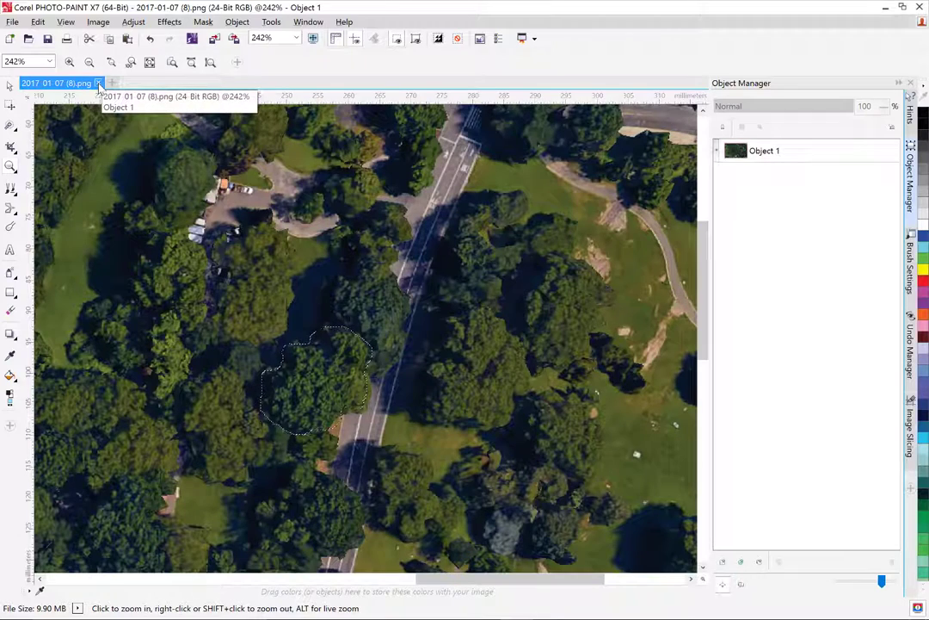
click(99, 84)
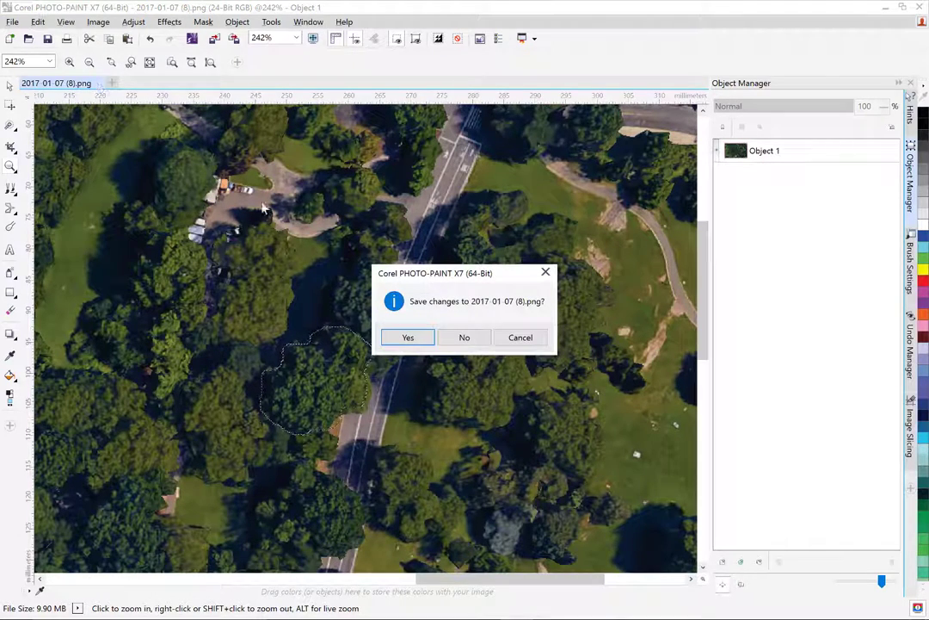
click(467, 340)
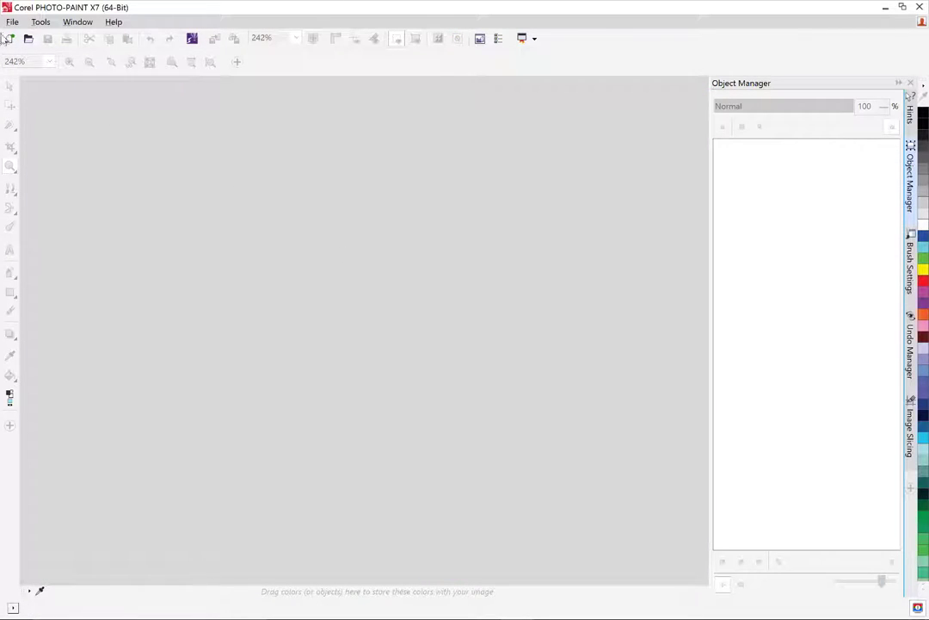
Create a new blank image 840 mm wide and 500 mm high
click(8, 39)
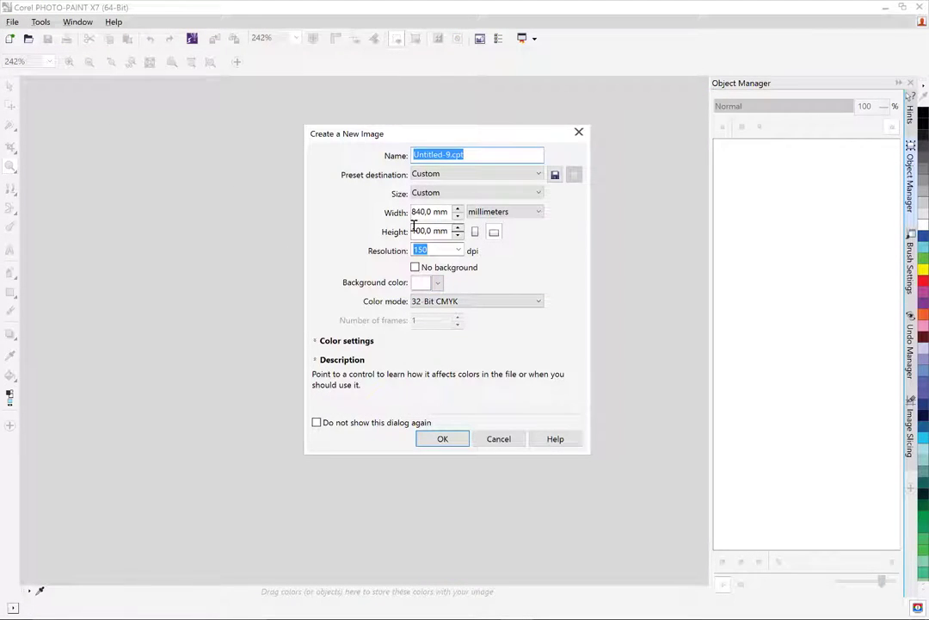
double_click(415, 230)
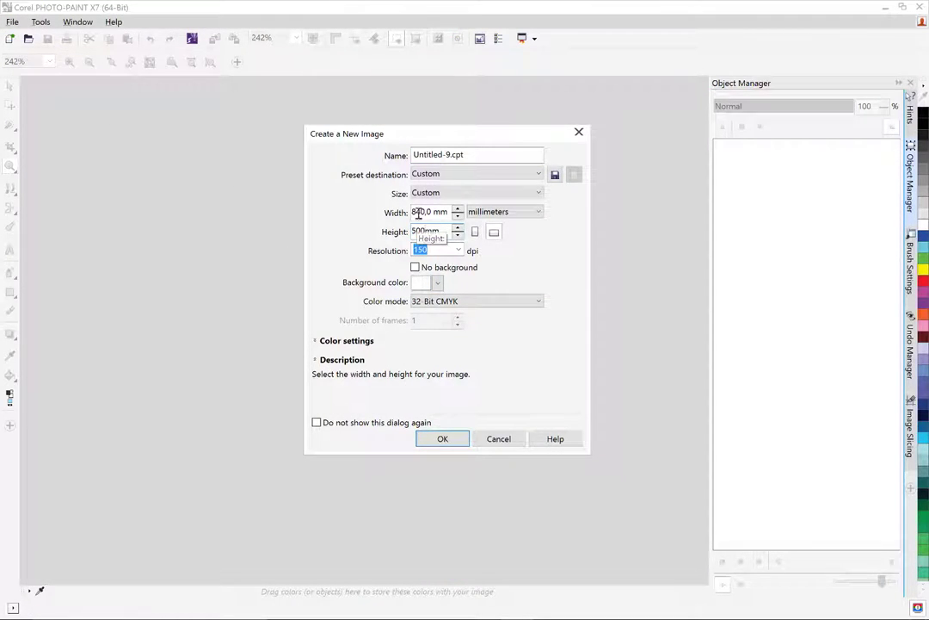
click(461, 436)
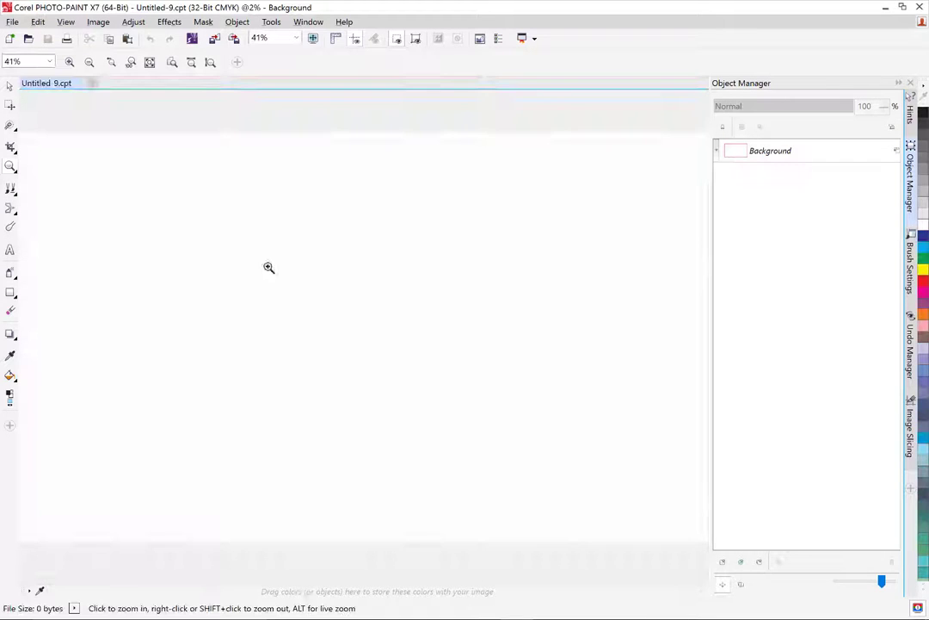
Load MAHATAN 16X2 TREE TOPS.cpt into the Image Sprayer as 32 images, 16 per row, 2 per column
click(10, 273)
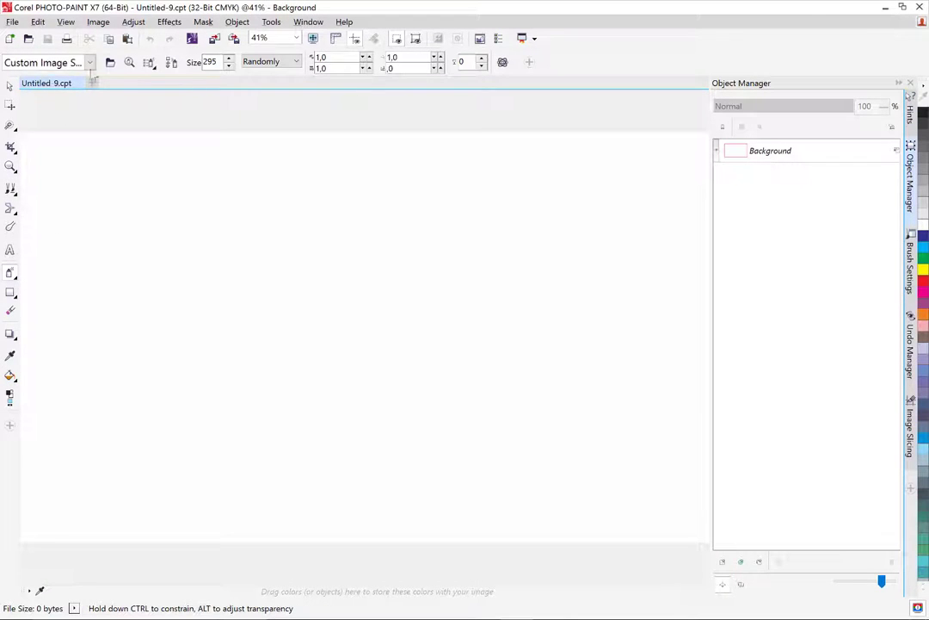
click(111, 62)
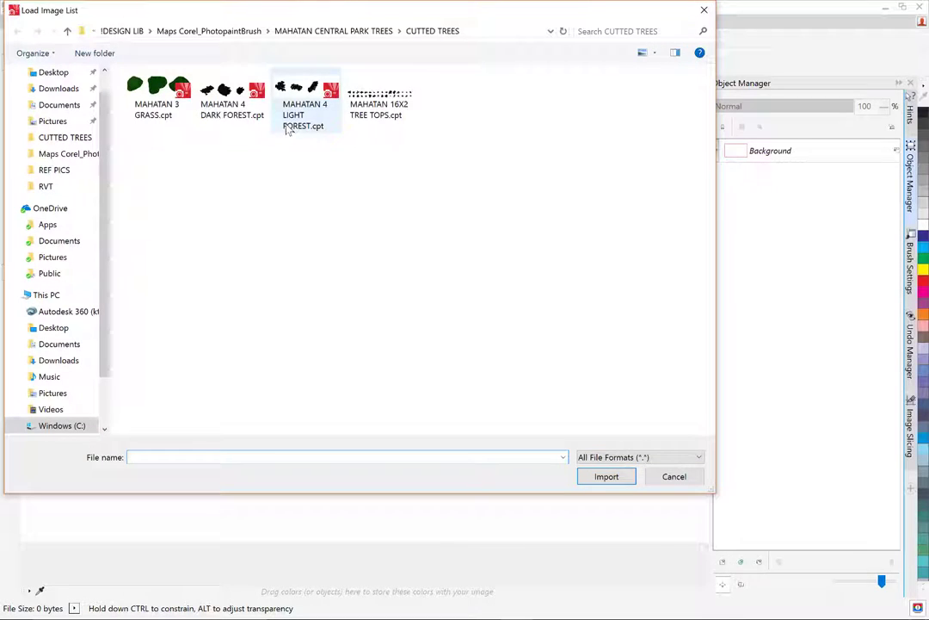
click(378, 107)
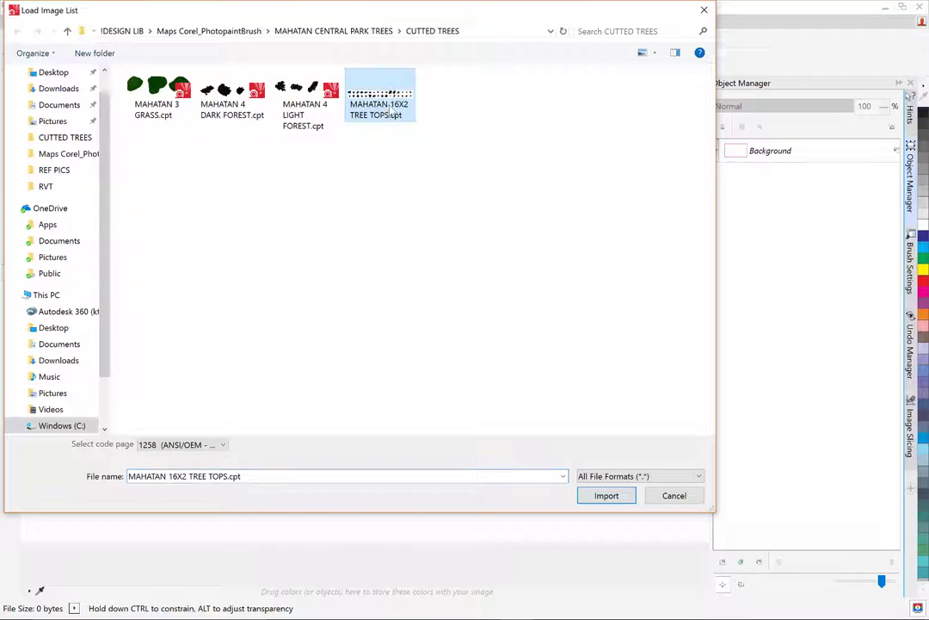
double_click(392, 112)
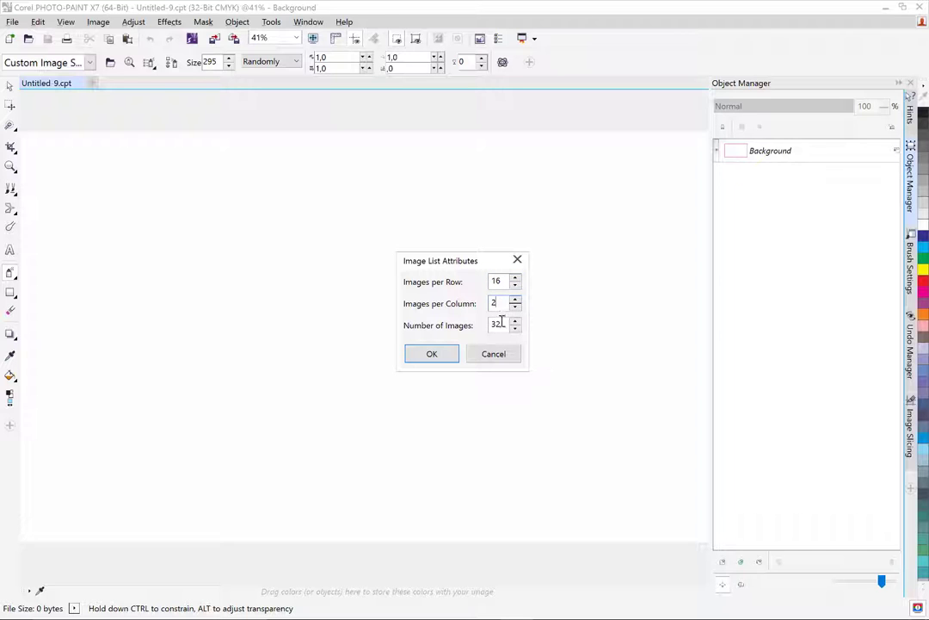
click(447, 354)
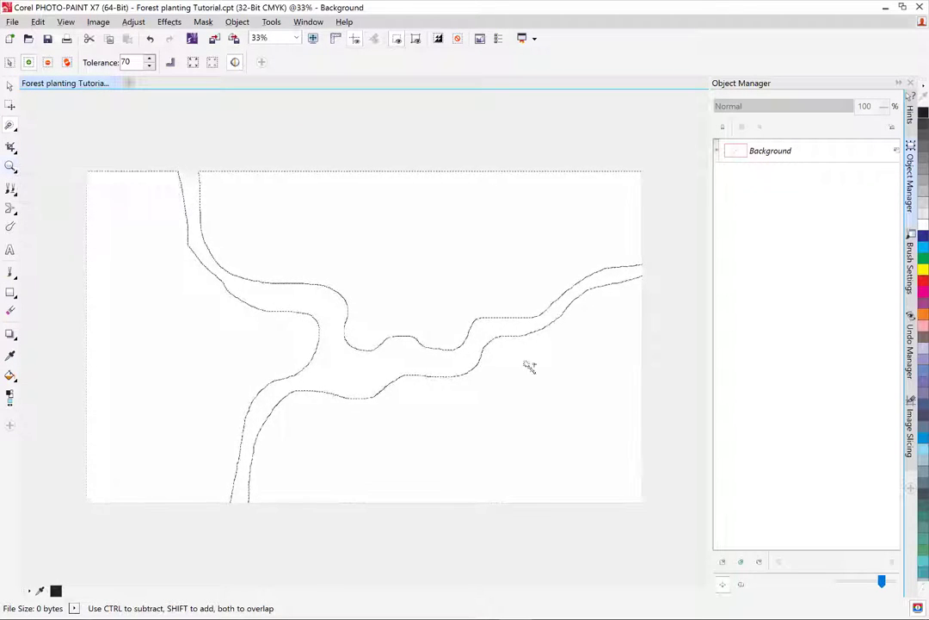
Add an empty Object 1 layer and show the Image Sprayer's image lists in the CUTTED TREES folder
key(ctrl+Up)
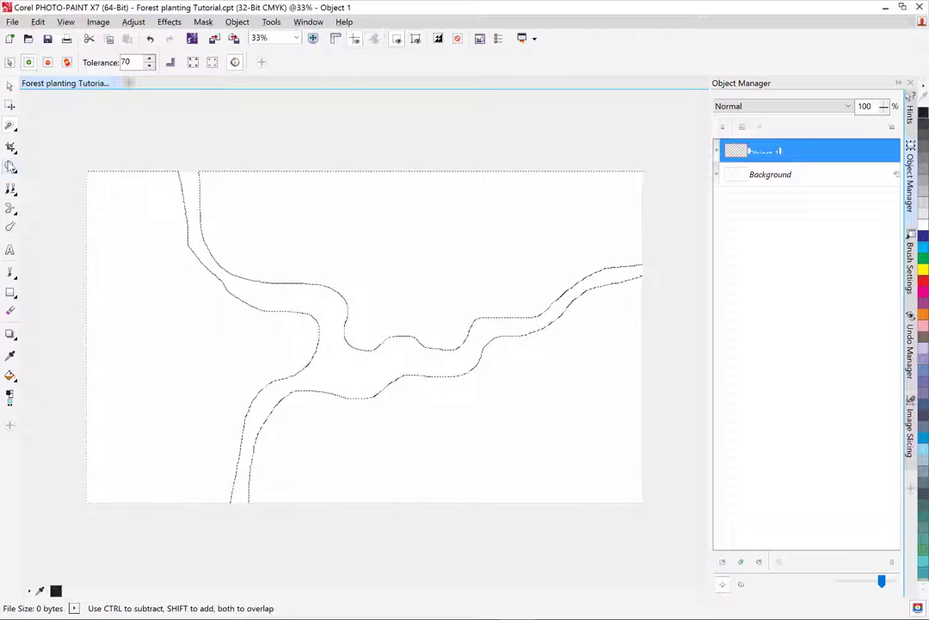
click(11, 275)
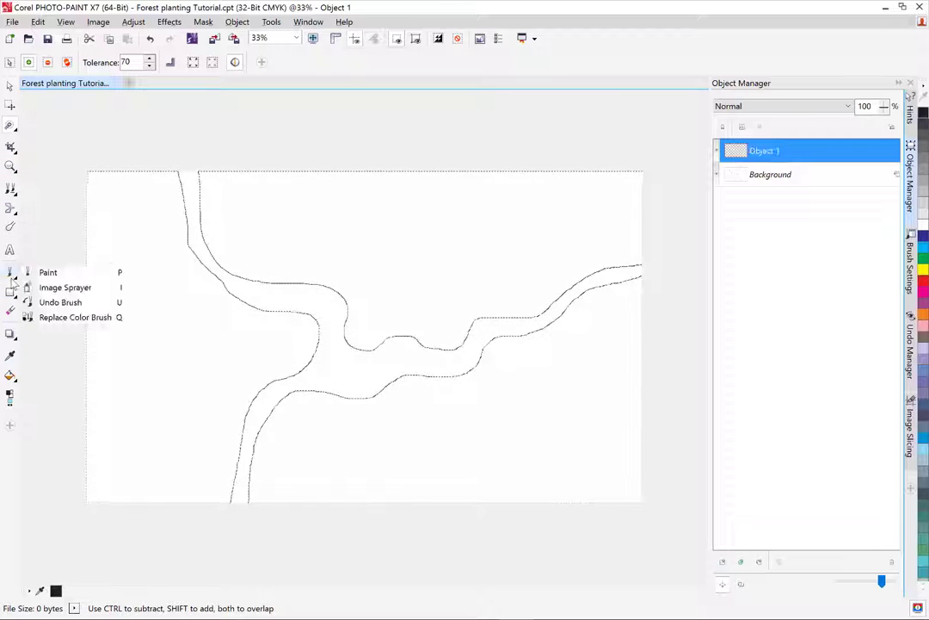
click(62, 287)
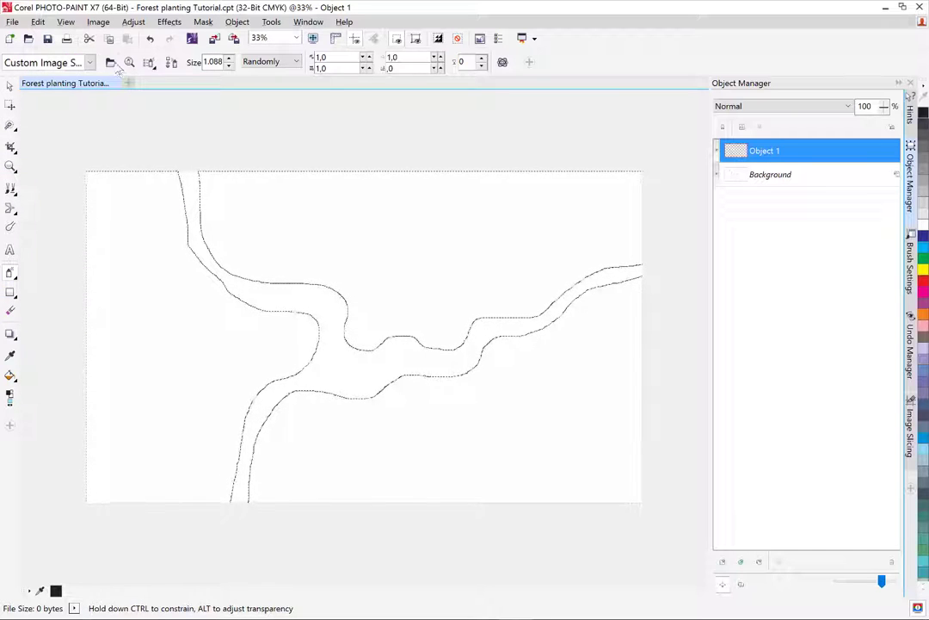
click(111, 63)
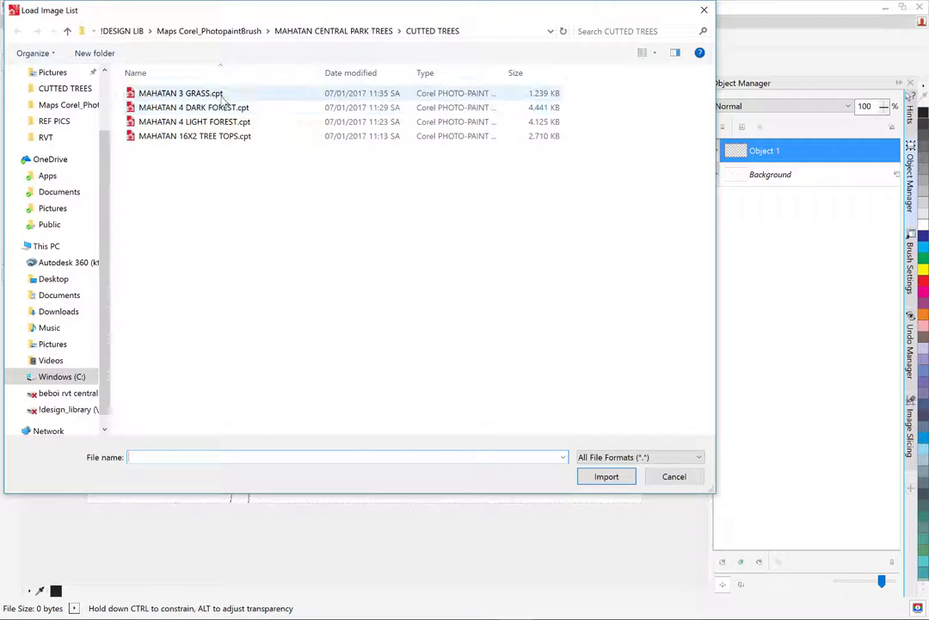